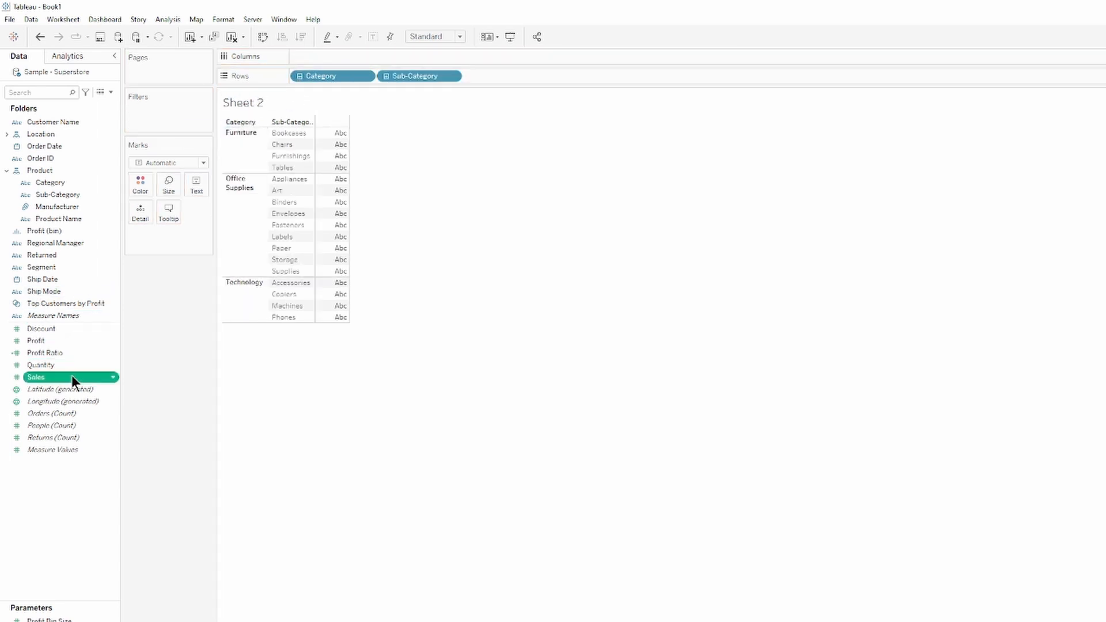
Add Sales to Columns to chart it by Category and Sub-Category, and sort the sub-categories in descending order.
left_click_drag(71, 375, 389, 53)
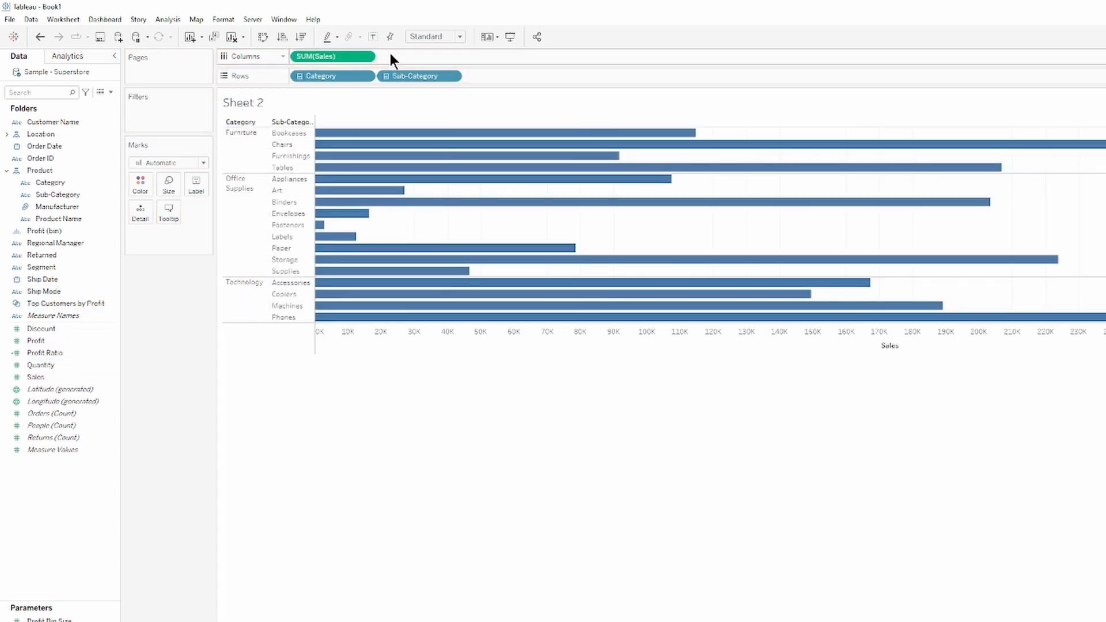
left_click(302, 35)
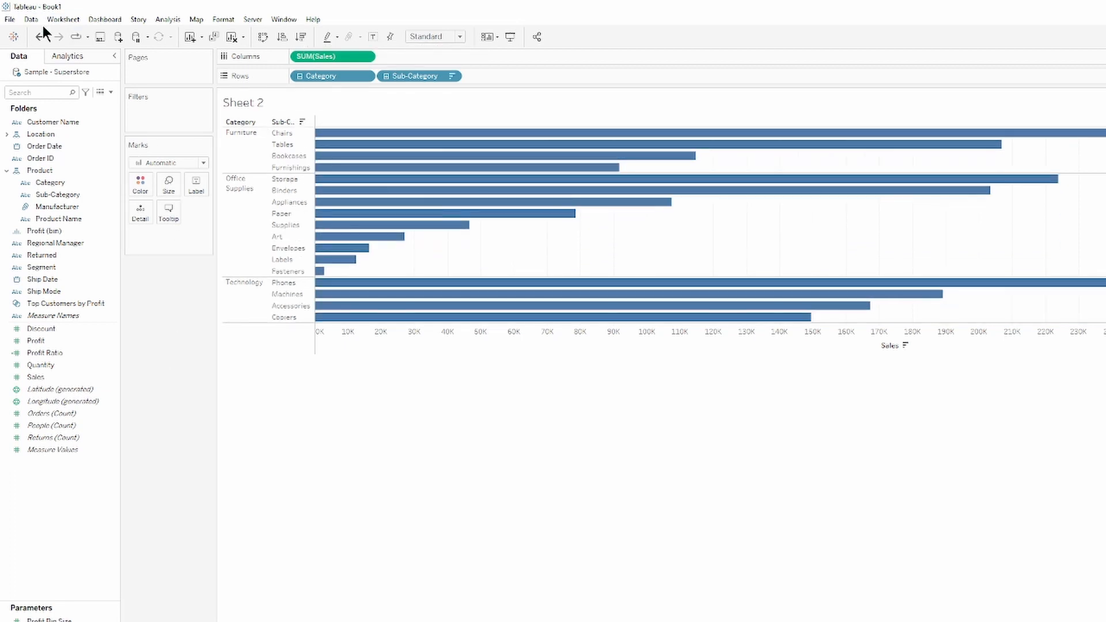
Add a constant line at 10000 across the Sales bar chart.
left_click(77, 57)
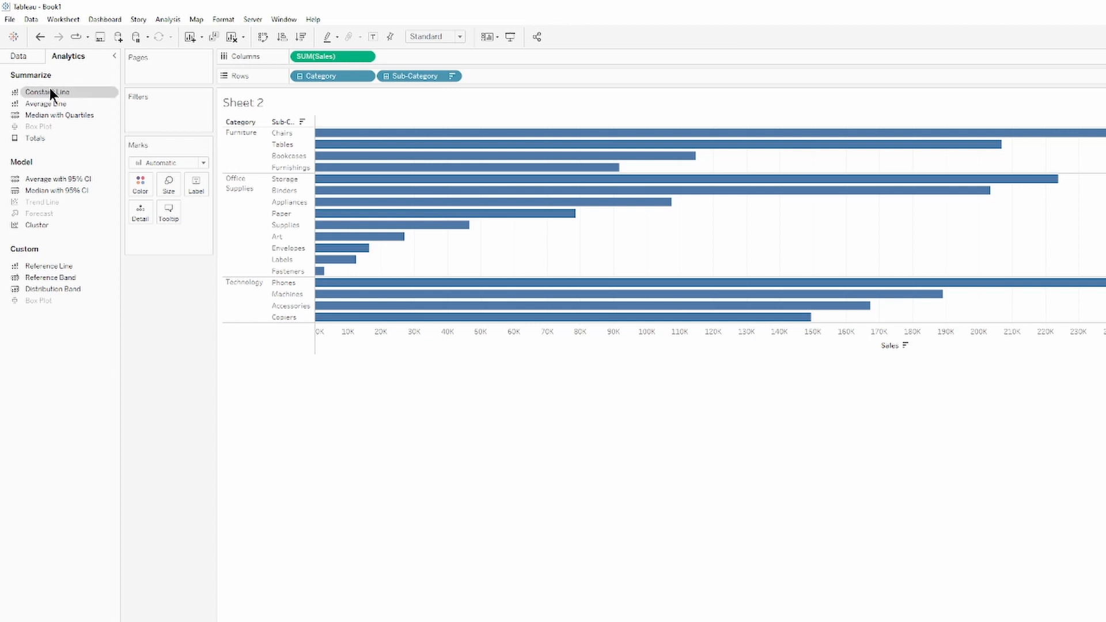
left_click_drag(50, 88, 329, 132)
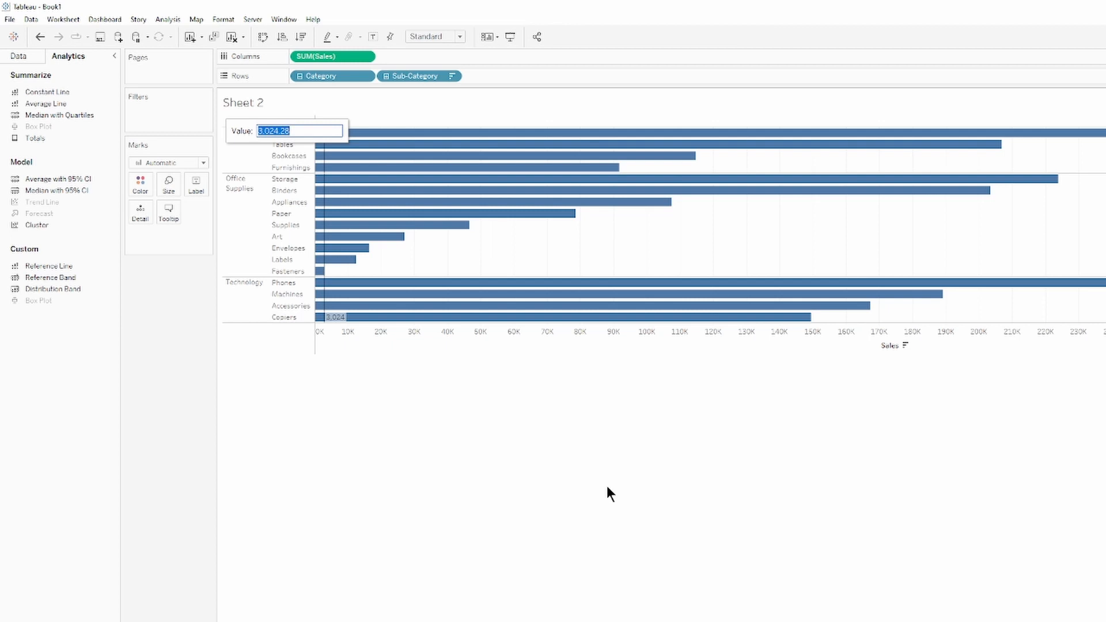
type("10000")
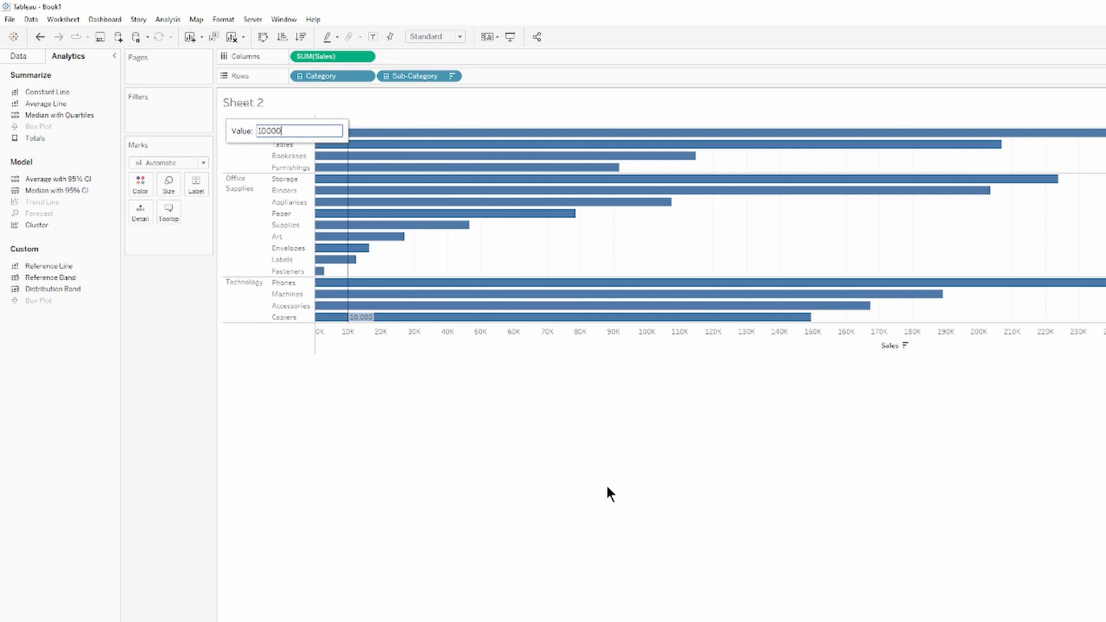
key("Return")
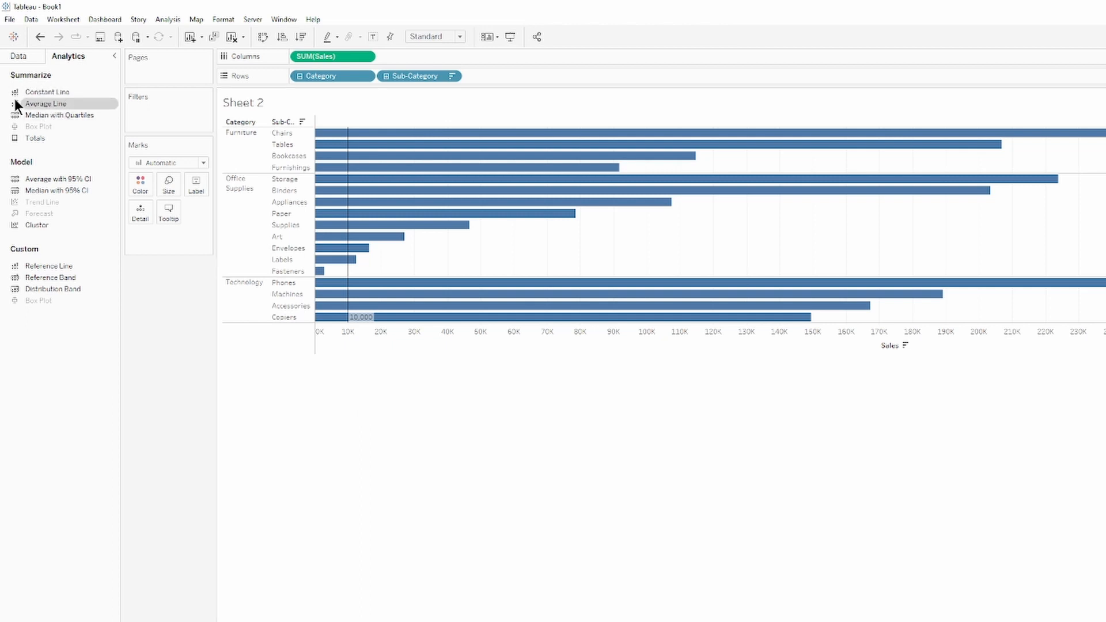
Add average lines to the Sales chart for the entire table, for each pane and for each cell.
left_click_drag(36, 105, 323, 140)
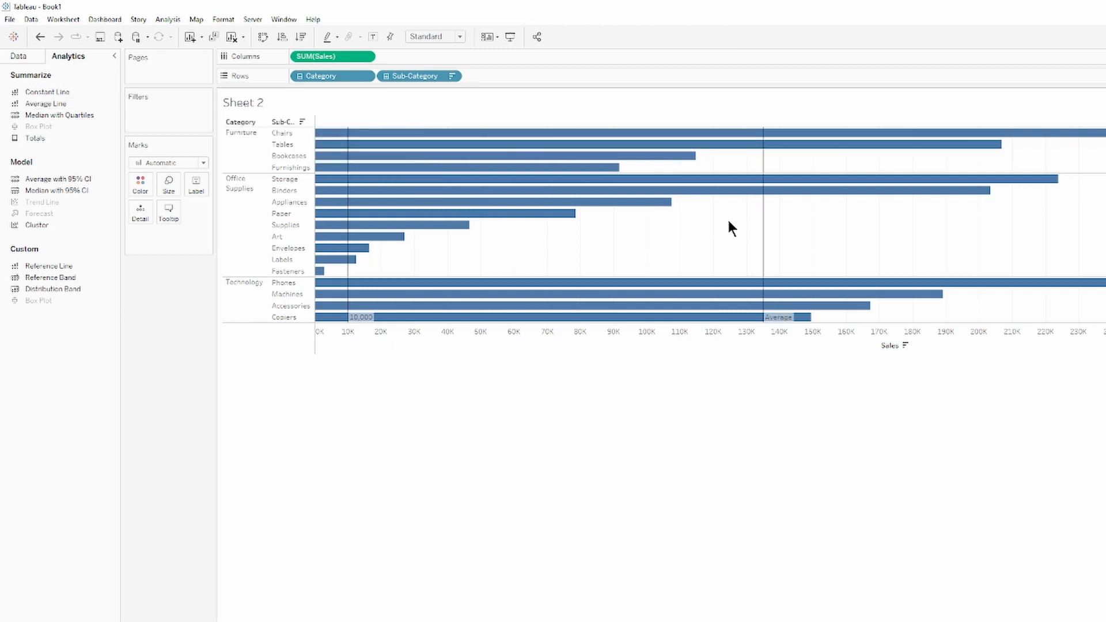
mouse_move(763, 232)
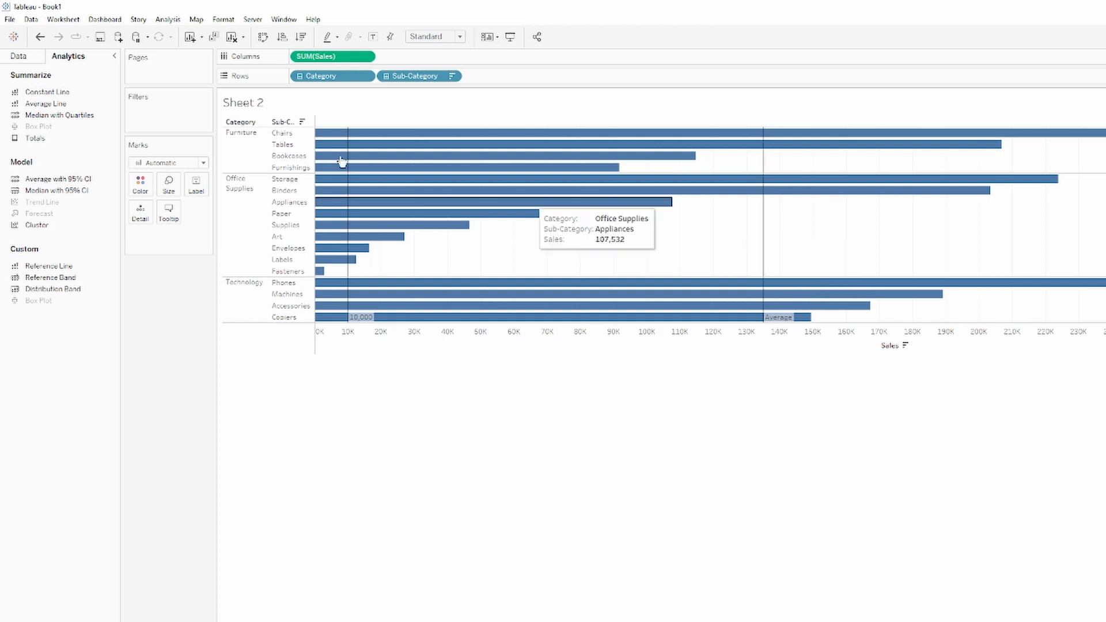
left_click_drag(37, 103, 362, 141)
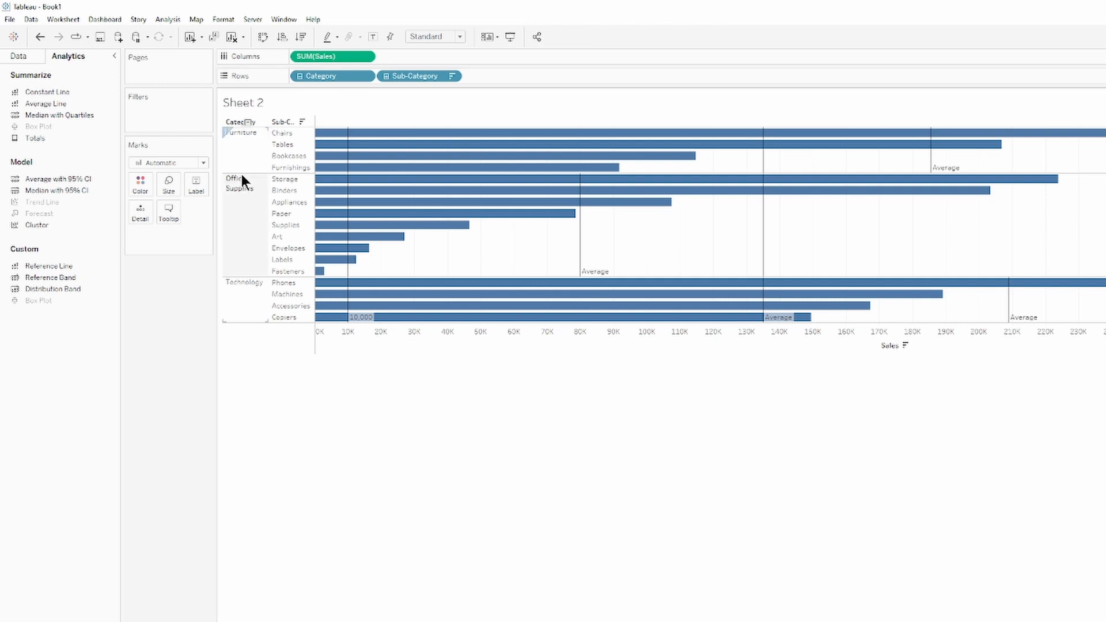
left_click_drag(45, 104, 400, 137)
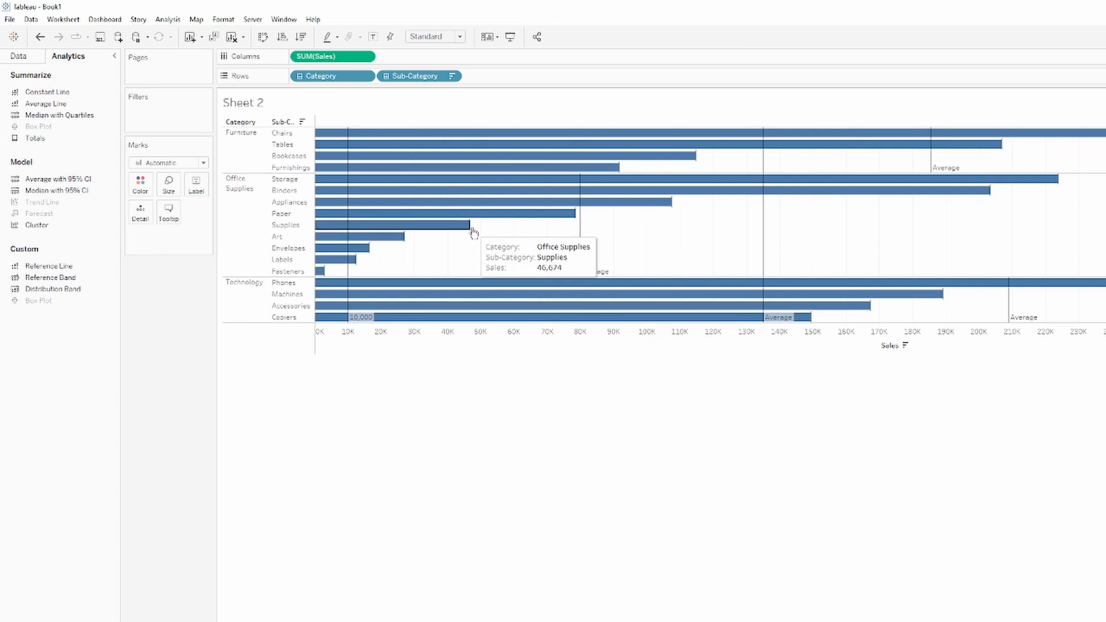
mouse_move(470, 232)
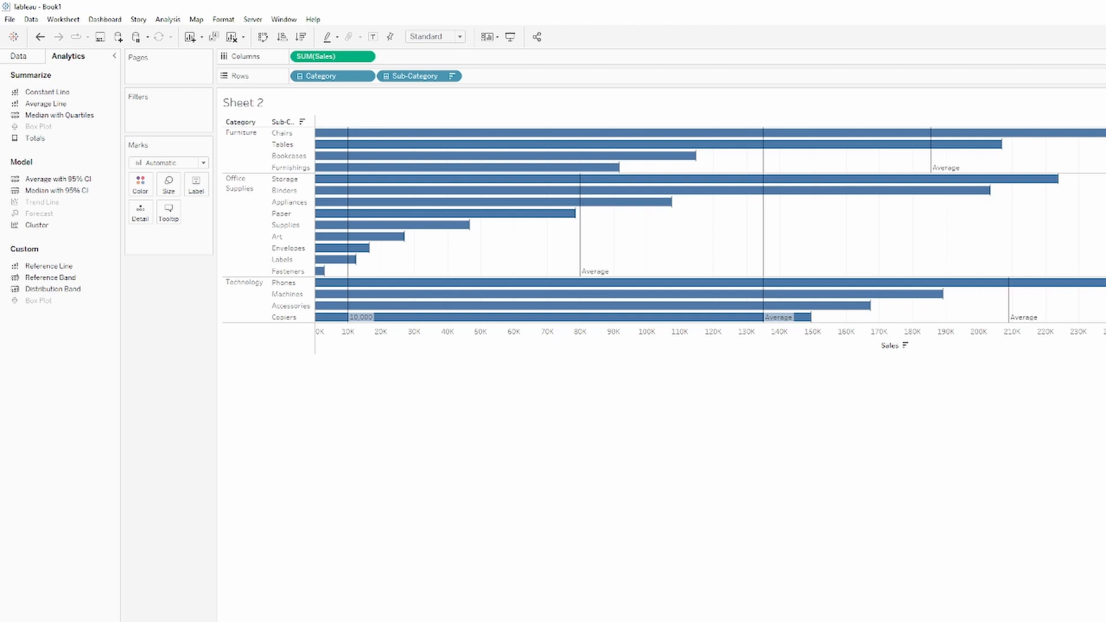
On a new worksheet, build a bar chart of Sales by Category and Sub-Category and sort it in descending order.
key("ctrl+m")
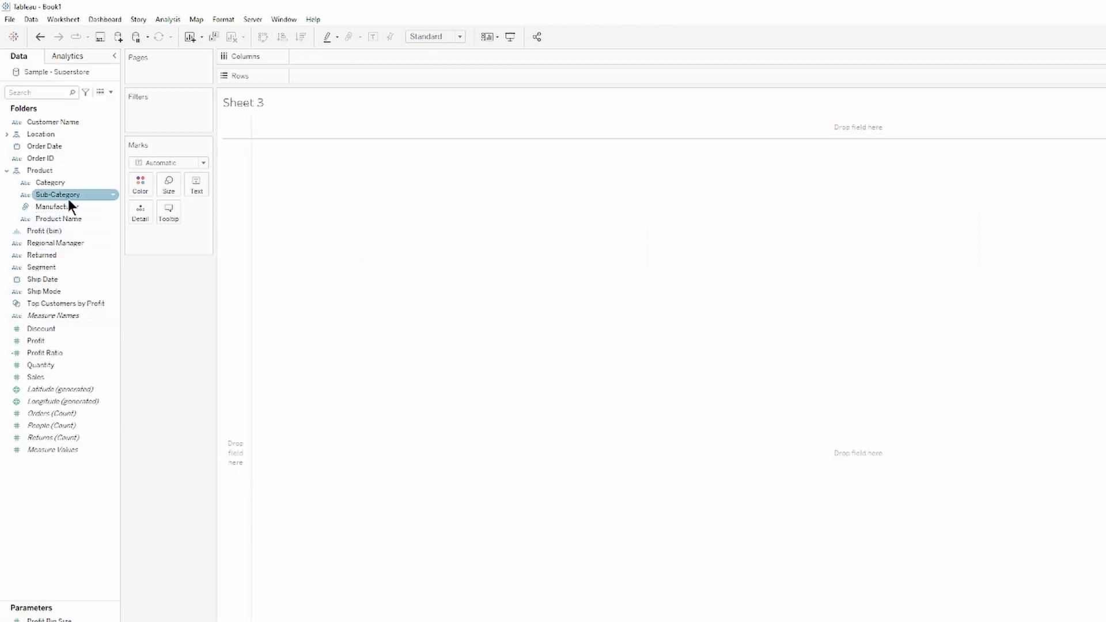
left_click_drag(63, 184, 356, 77)
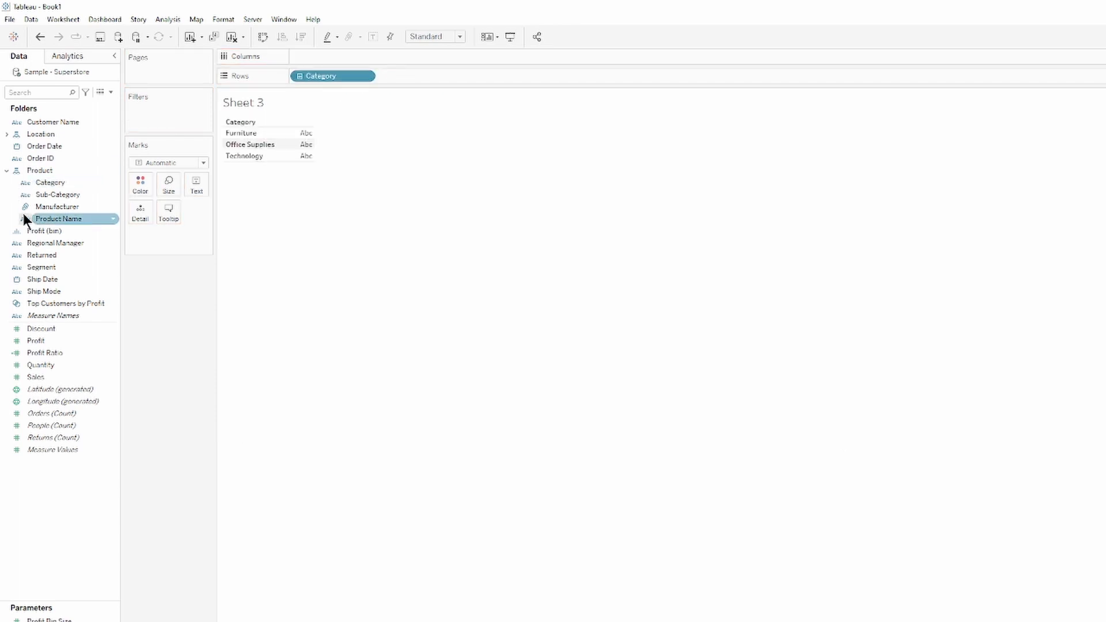
left_click_drag(75, 194, 475, 81)
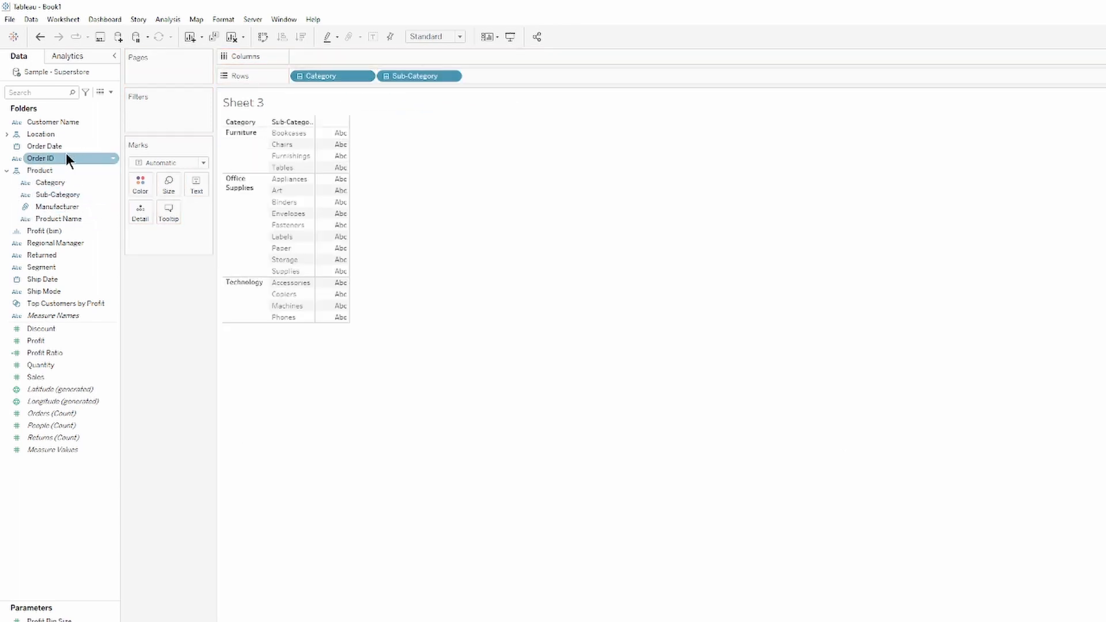
left_click_drag(60, 378, 410, 60)
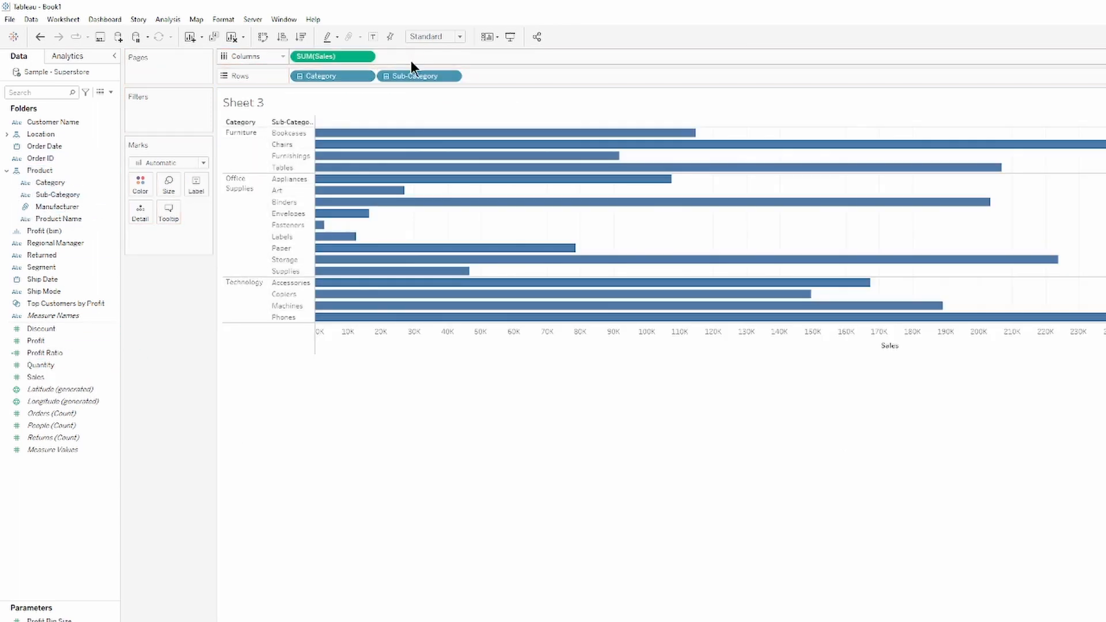
left_click(301, 37)
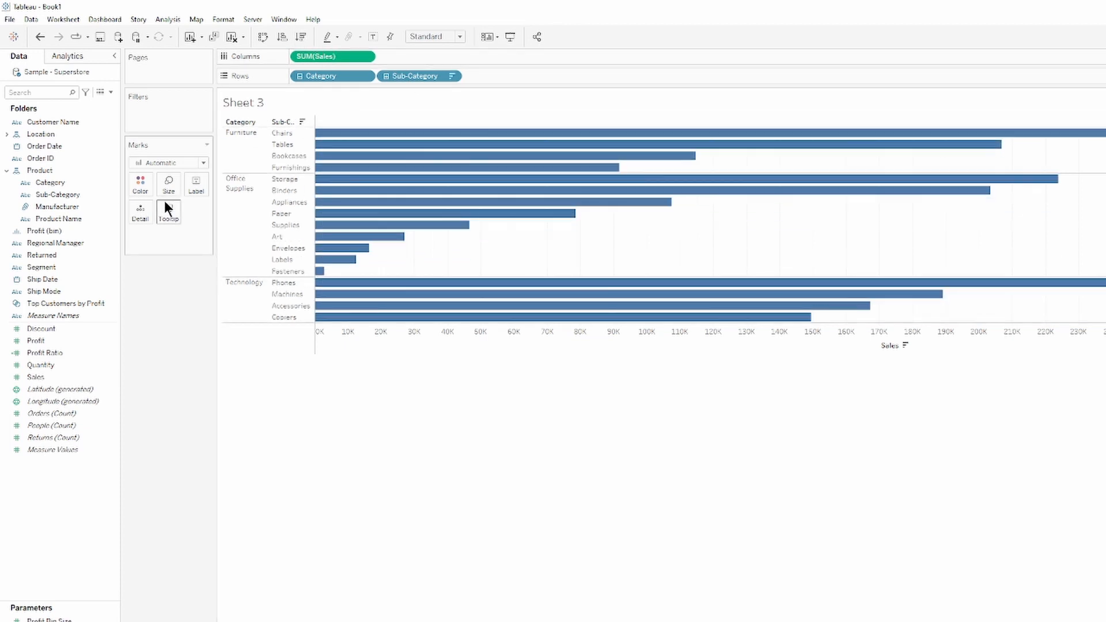
Add a custom reference line for Sales with the entire table as scope, keeping its settings dialog clear of the bars.
left_click(106, 54)
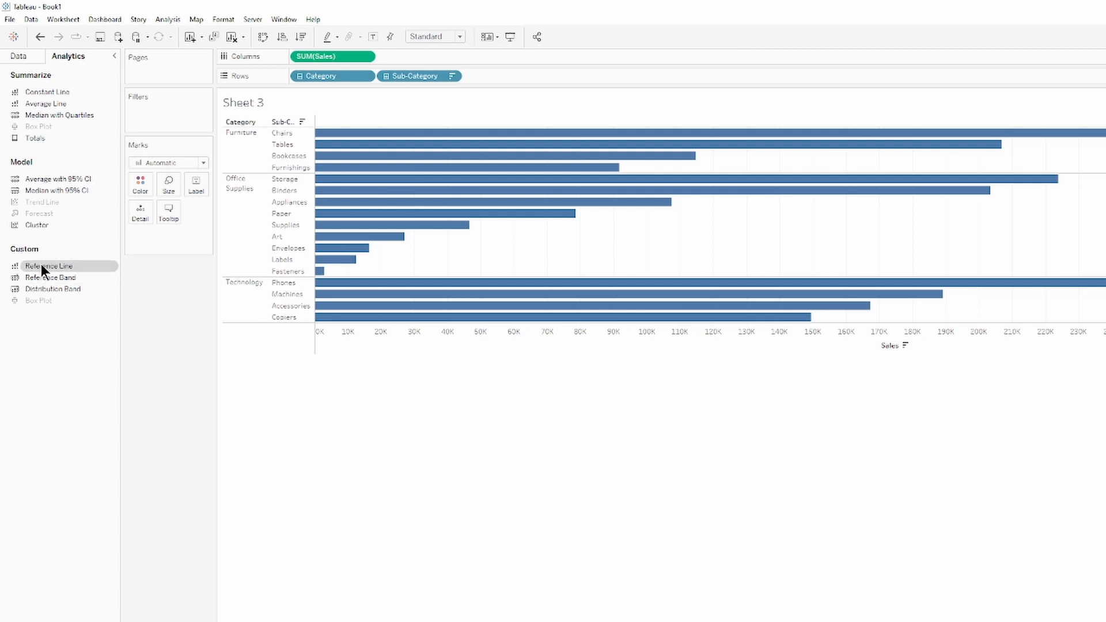
left_click_drag(40, 264, 324, 143)
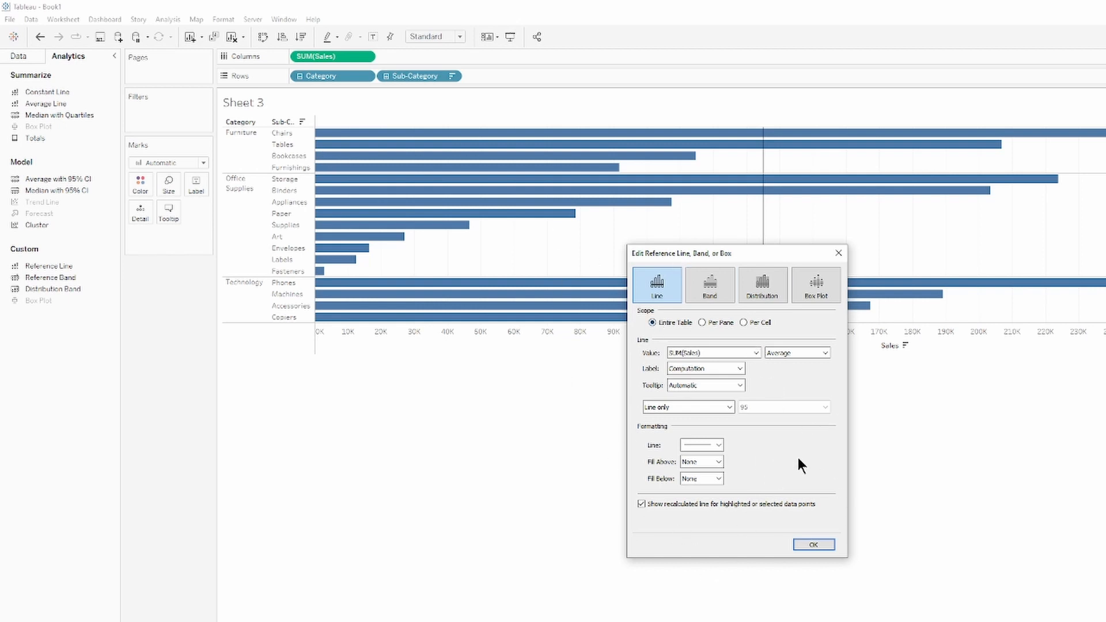
left_click_drag(769, 254, 638, 357)
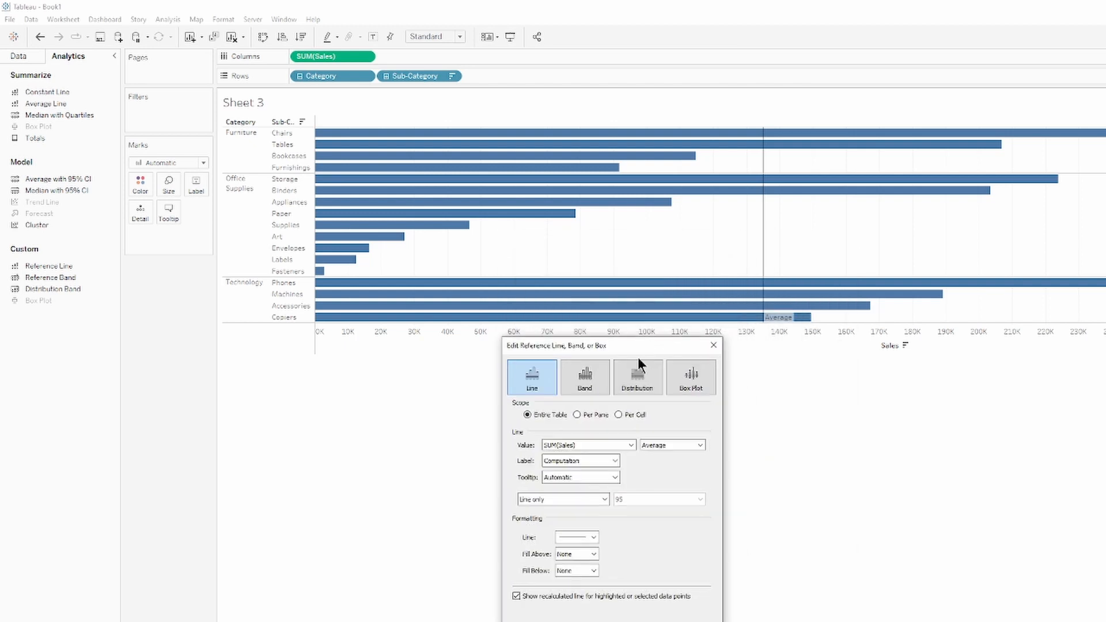
Try the Per Pane and Per Cell scopes for the reference line and return to Entire Table.
left_click(577, 415)
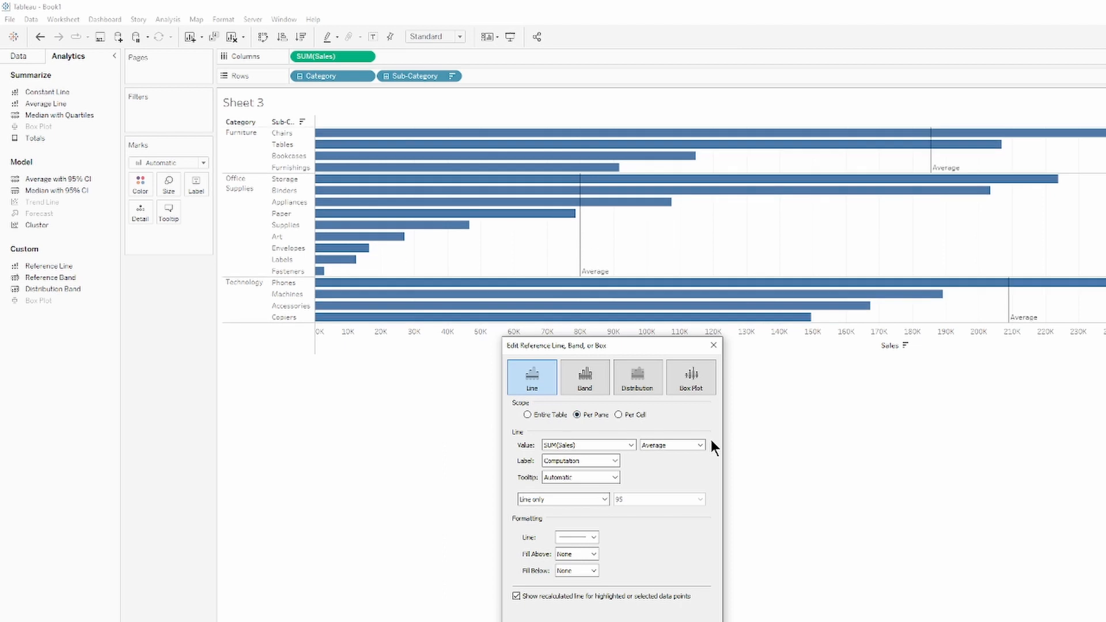
left_click(618, 414)
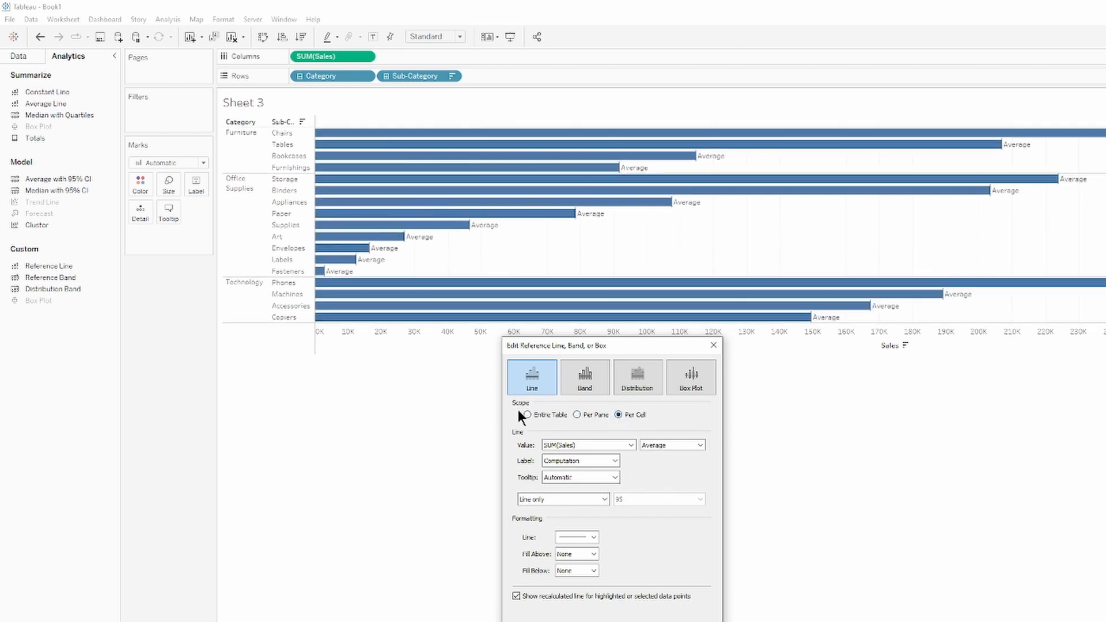
left_click(527, 415)
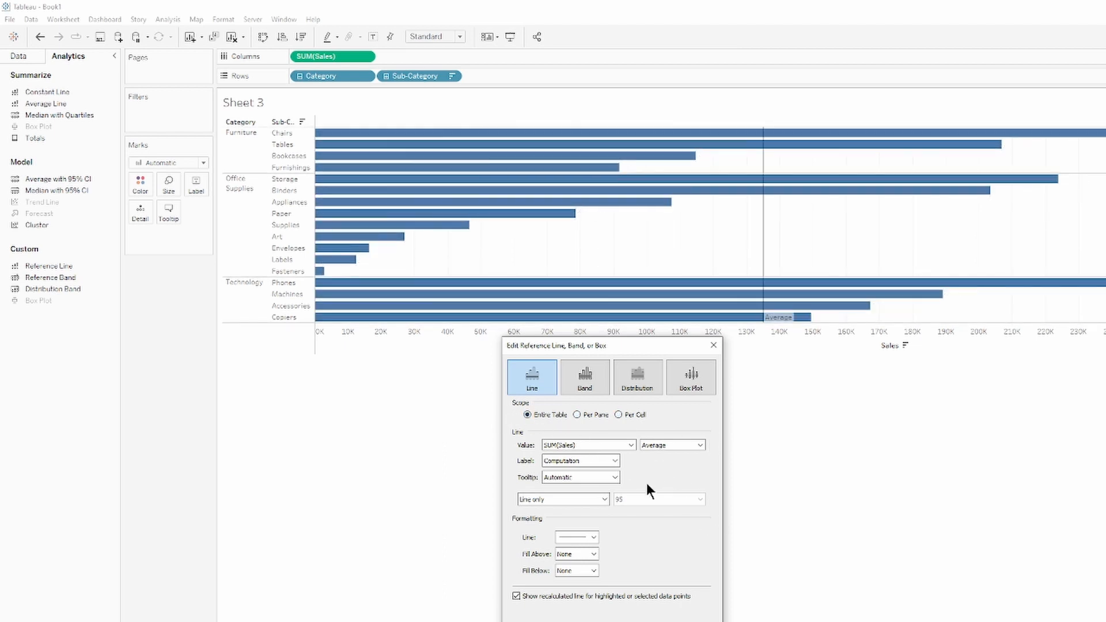
Keep SUM(Sales) as the reference line's value, try the Maximum and Sum aggregations, and return to Average.
left_click(631, 443)
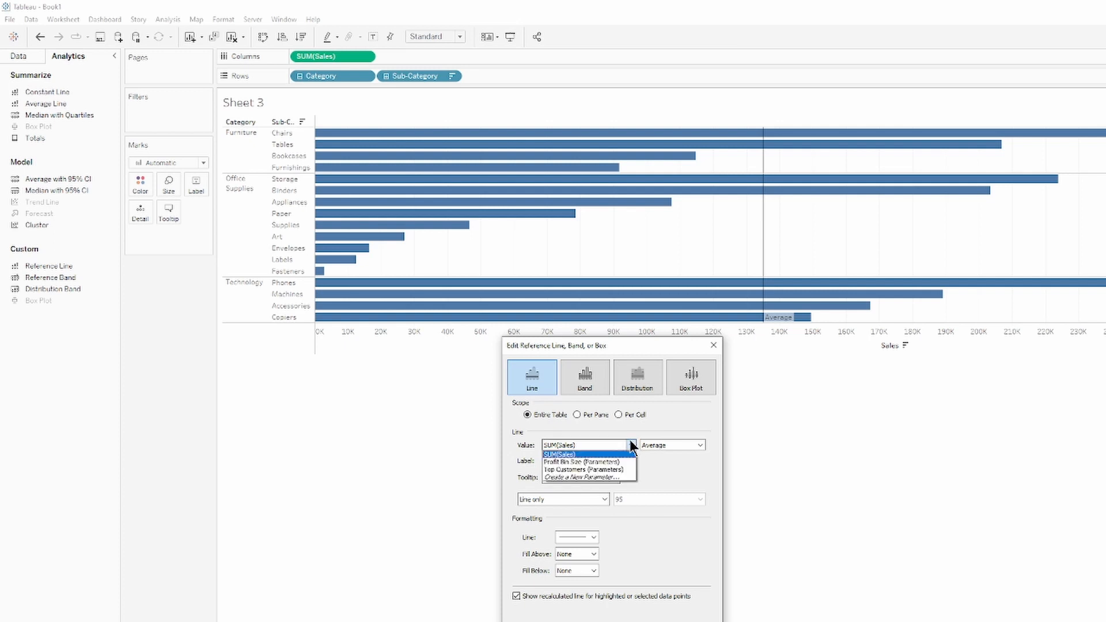
left_click(565, 455)
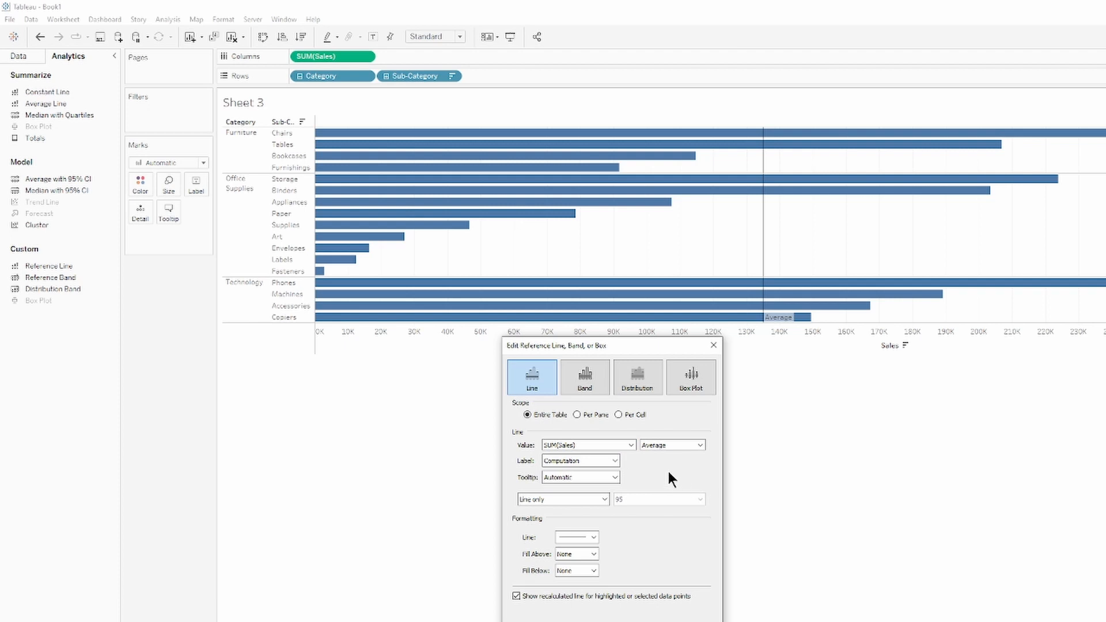
left_click(701, 446)
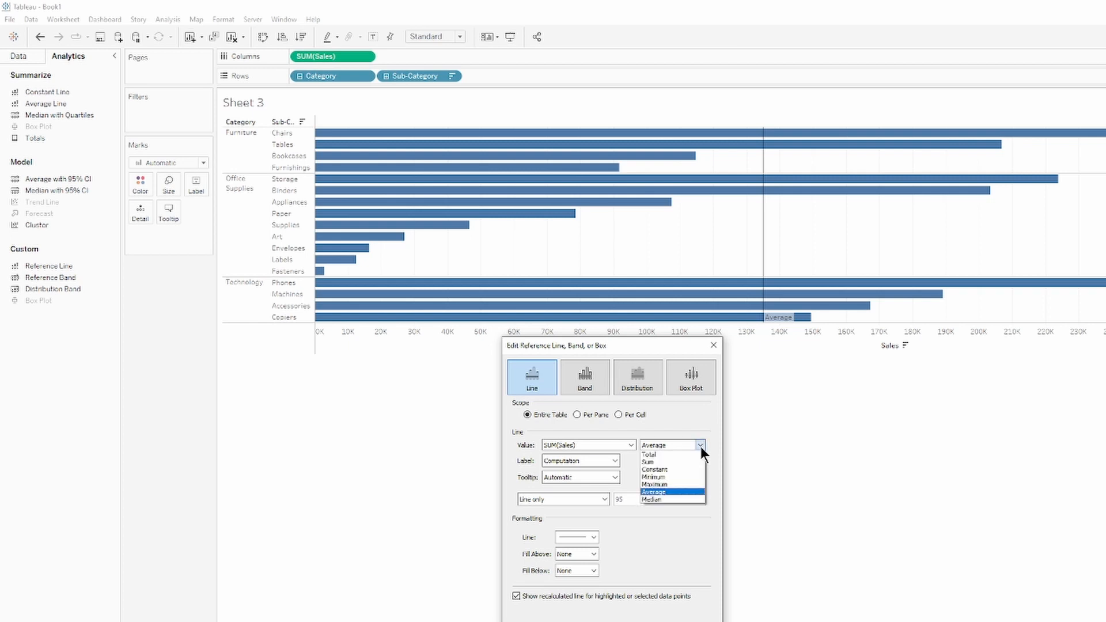
left_click(682, 485)
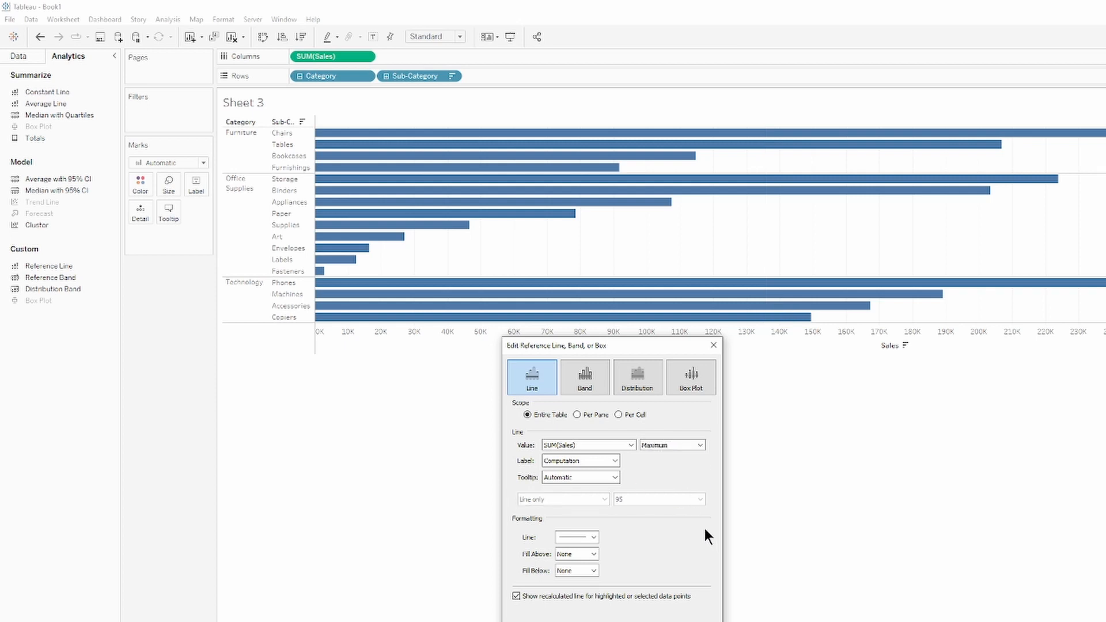
left_click(689, 446)
left_click(678, 461)
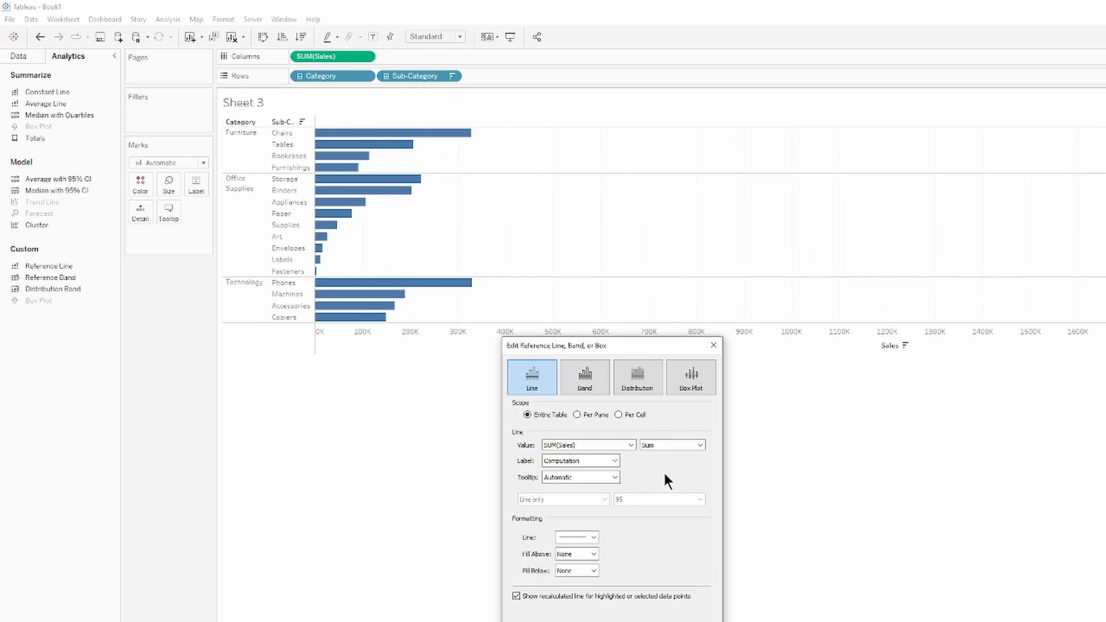
left_click(673, 447)
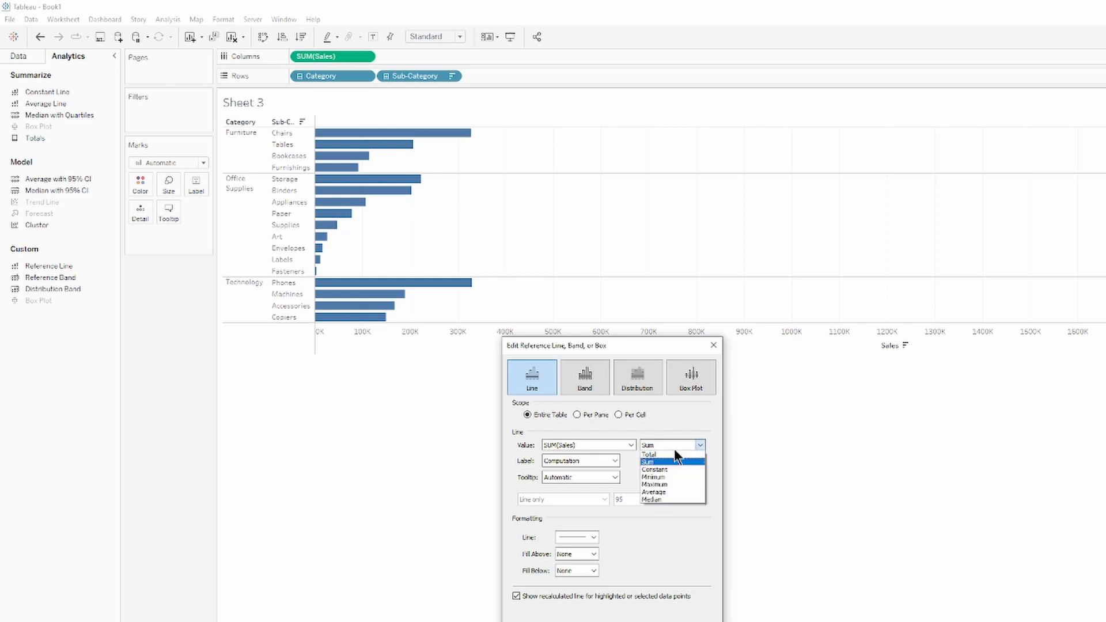
left_click(677, 490)
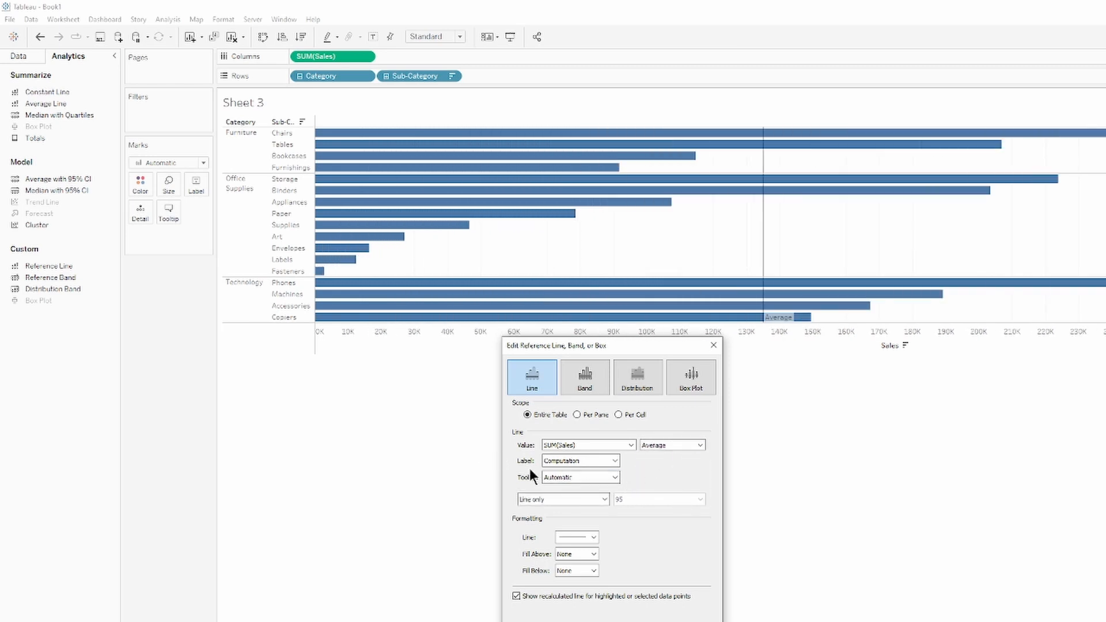
Set the reference line's label to Value.
left_click(615, 461)
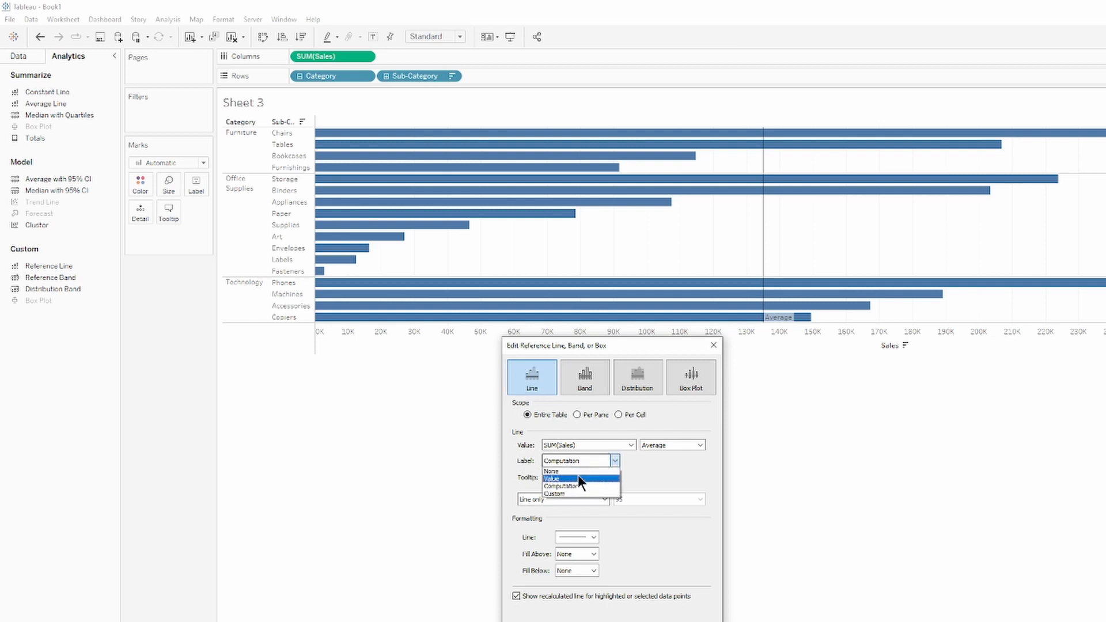
left_click(661, 470)
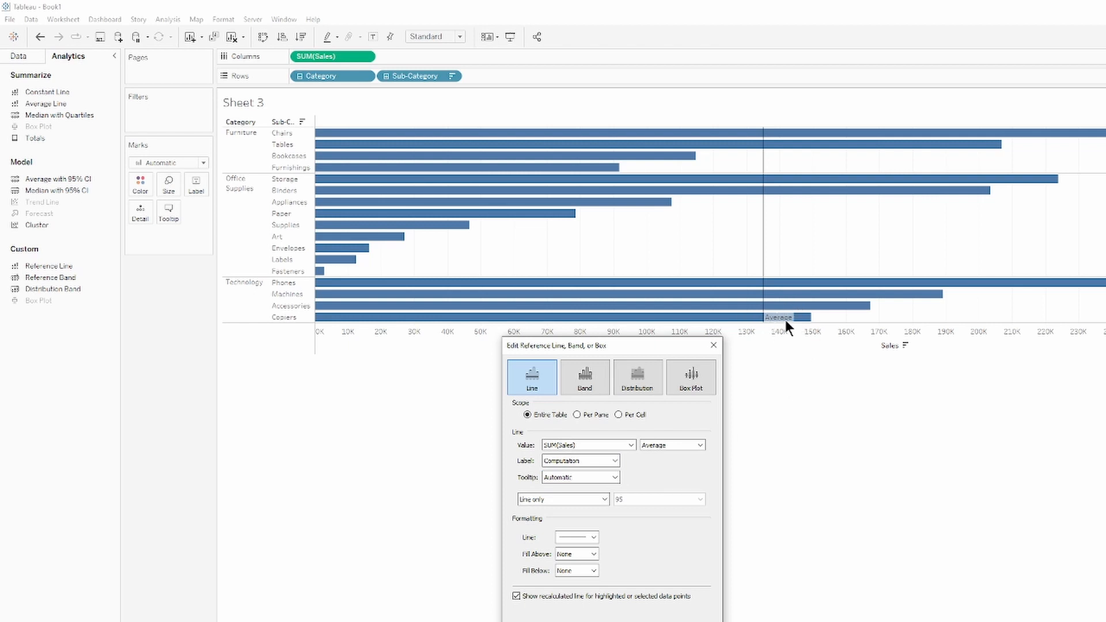
left_click(592, 459)
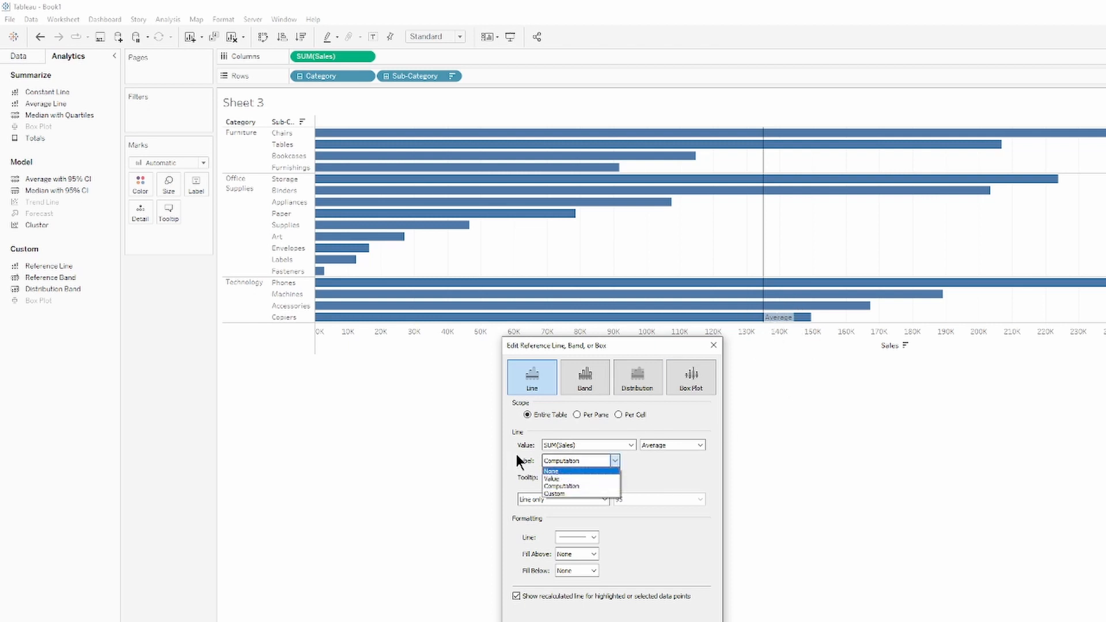
left_click(586, 480)
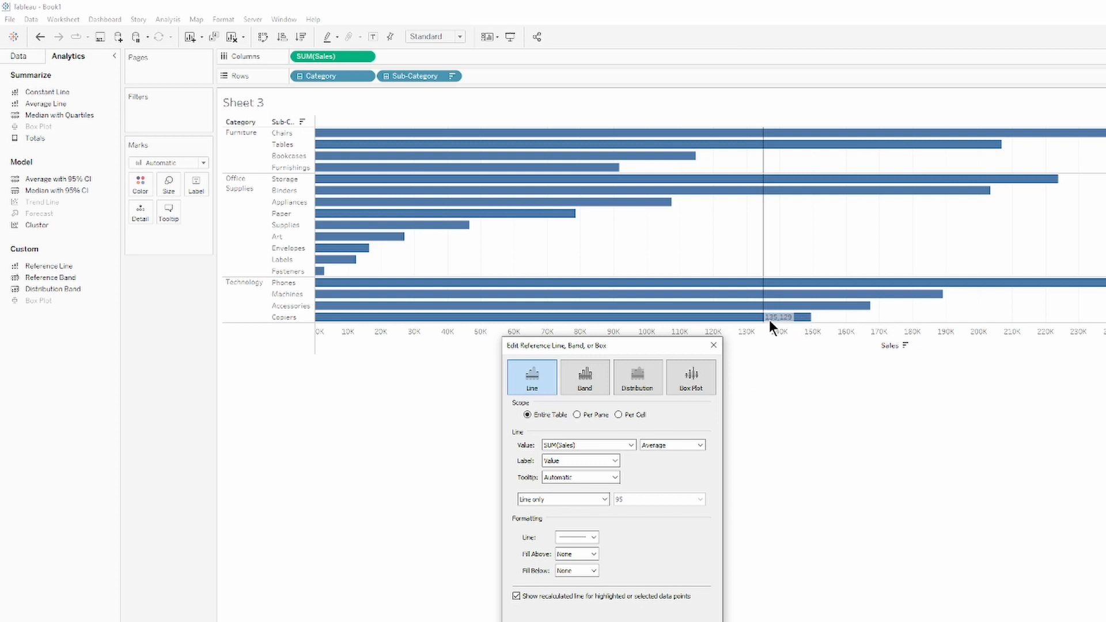
Give the reference line a custom label reading "Exampe Line" and apply the settings.
left_click(589, 458)
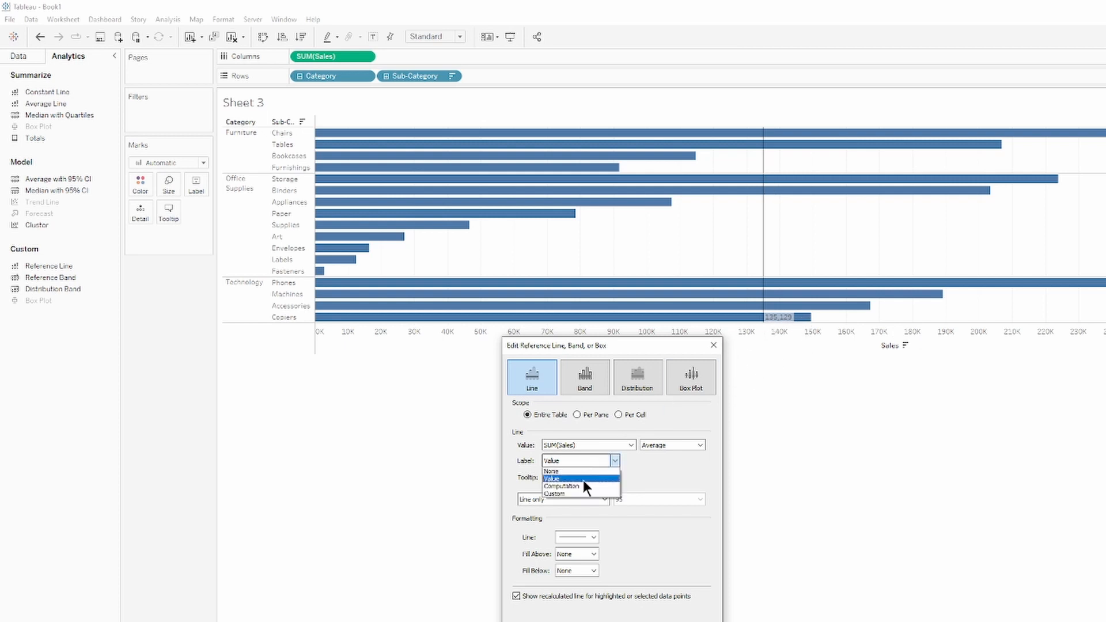
left_click(582, 495)
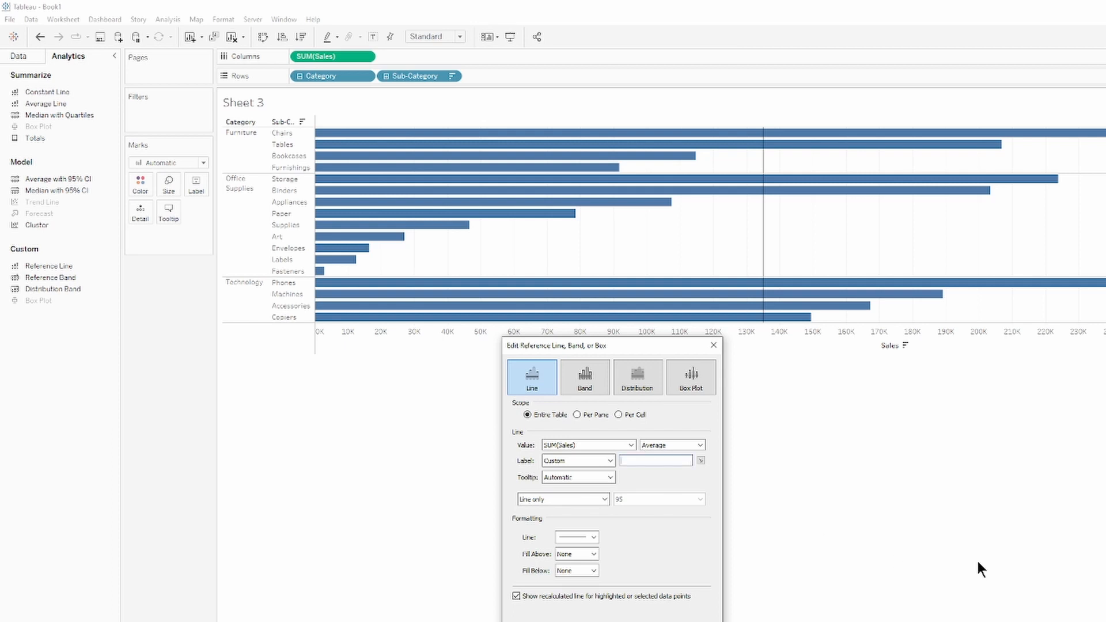
type("Example Line")
key("Return")
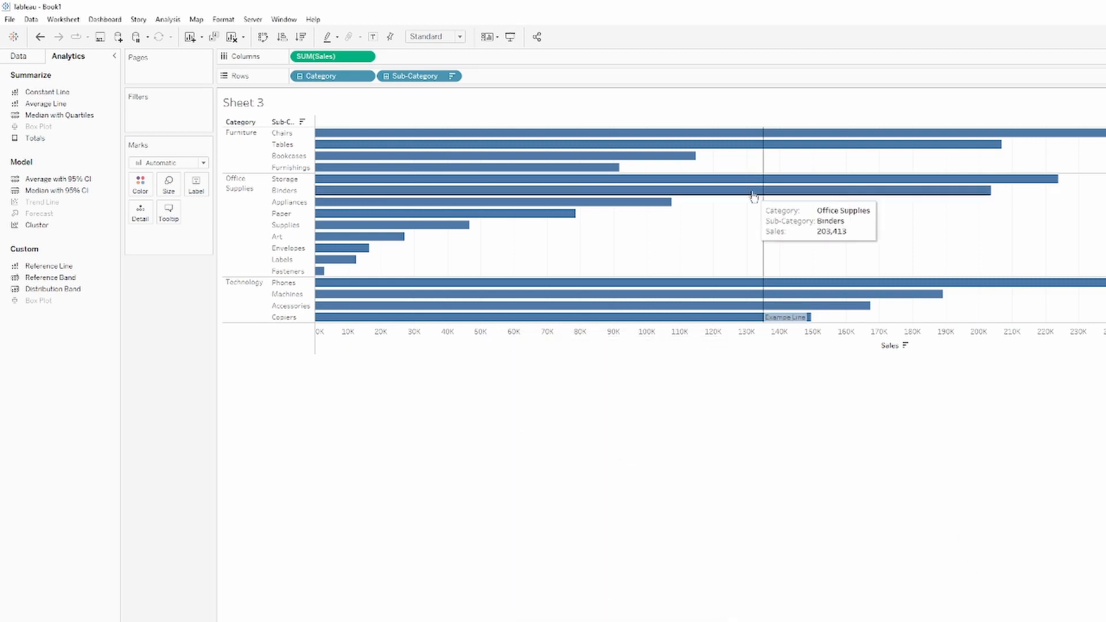
Edit the reference line to use a custom tooltip reading "This is the value for sales".
right_click(763, 243)
left_click(769, 237)
left_click(765, 247)
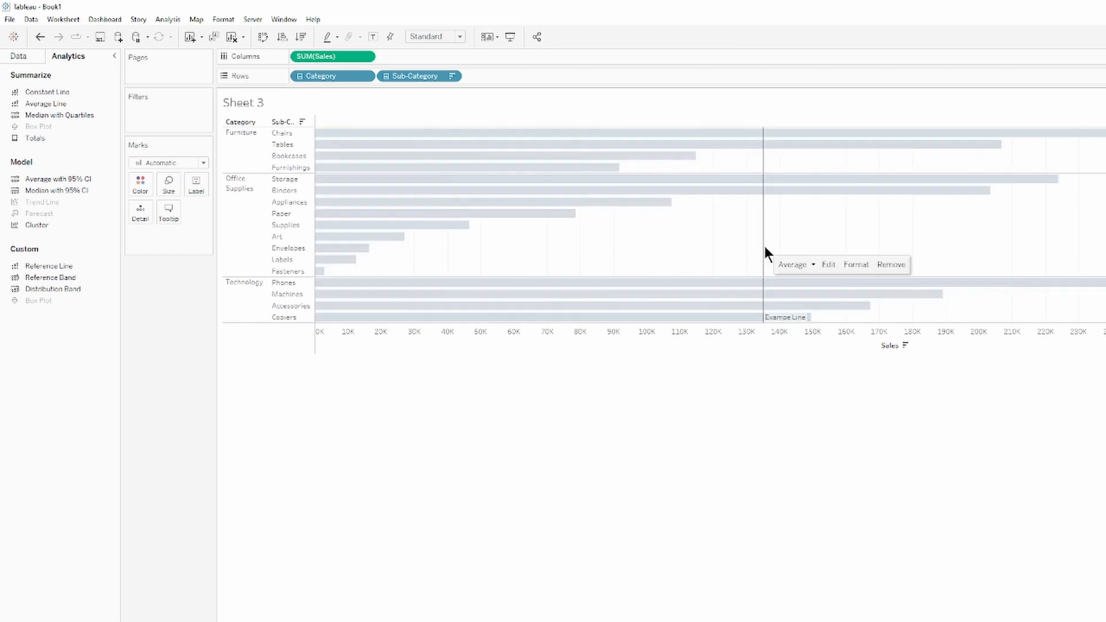
left_click(829, 265)
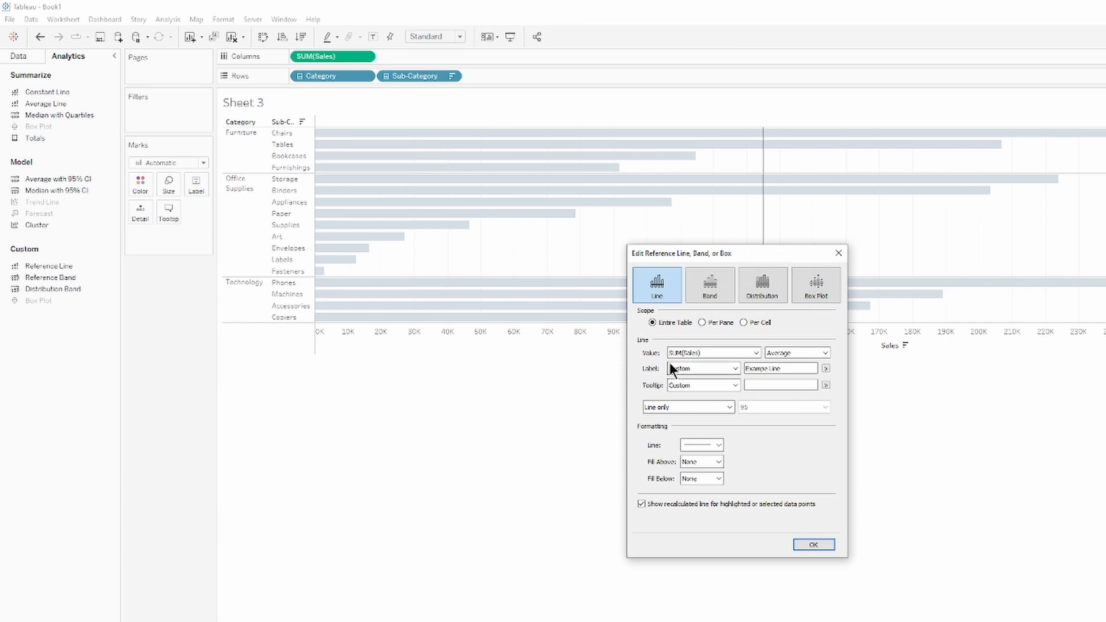
left_click(736, 385)
left_click(698, 410)
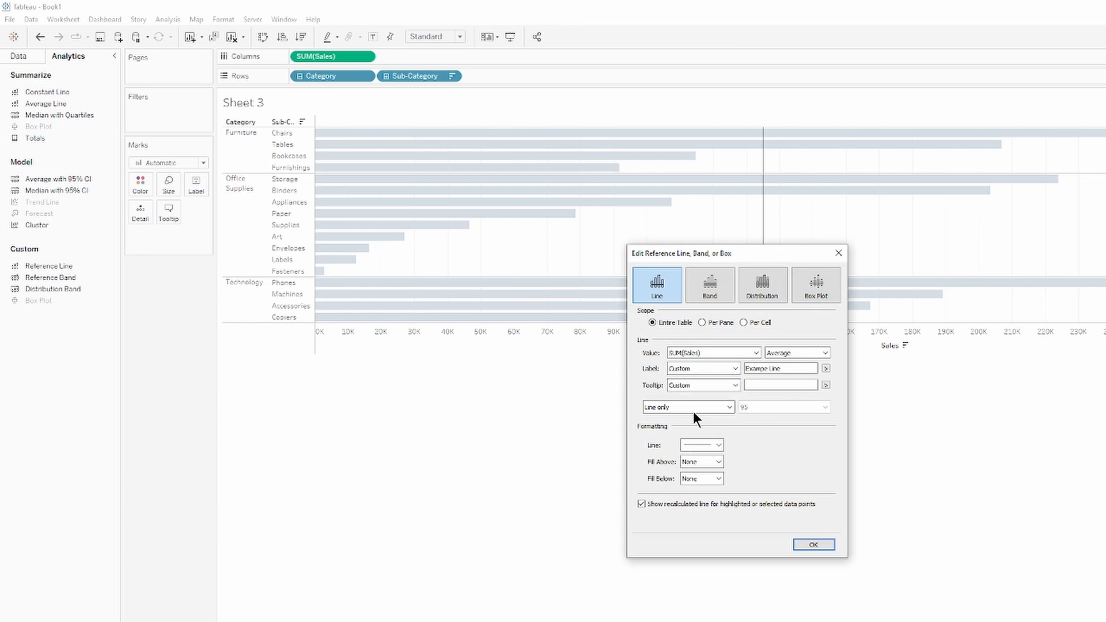
left_click(767, 384)
type("This is the value for sales")
left_click(804, 542)
Format the average reference line as a thicker solid orange line and apply the change.
mouse_move(765, 251)
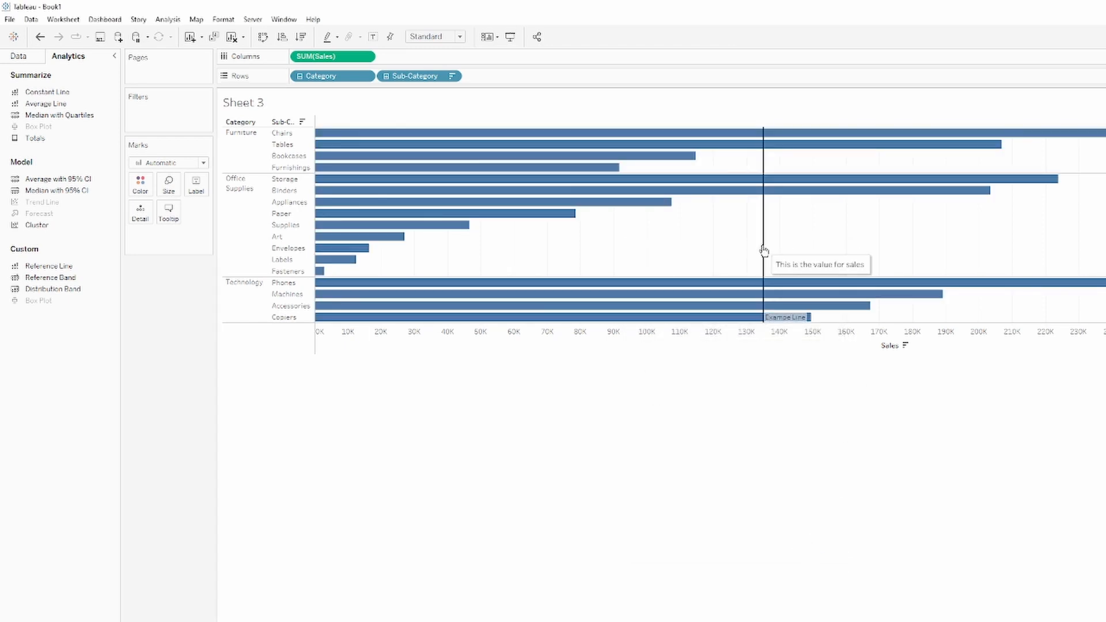
left_click(764, 251)
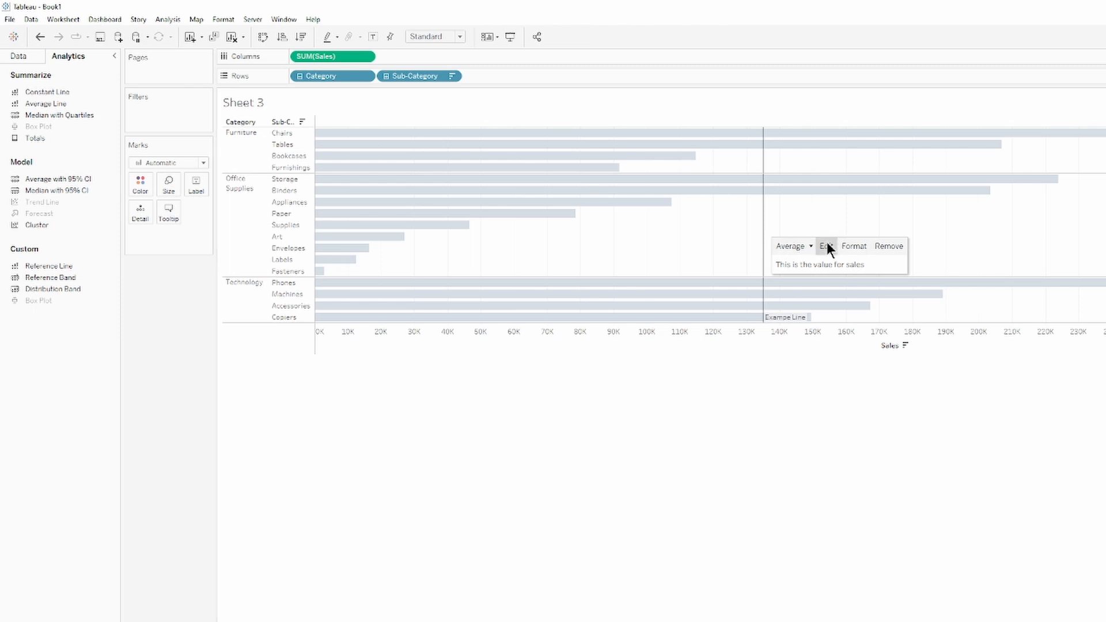
left_click(827, 246)
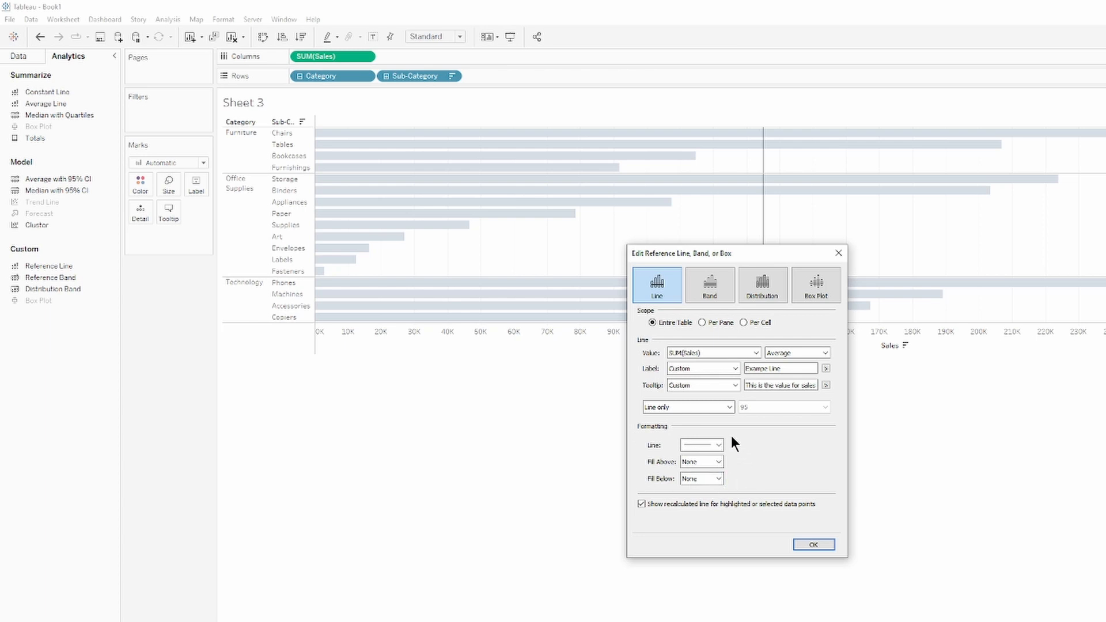
left_click(718, 444)
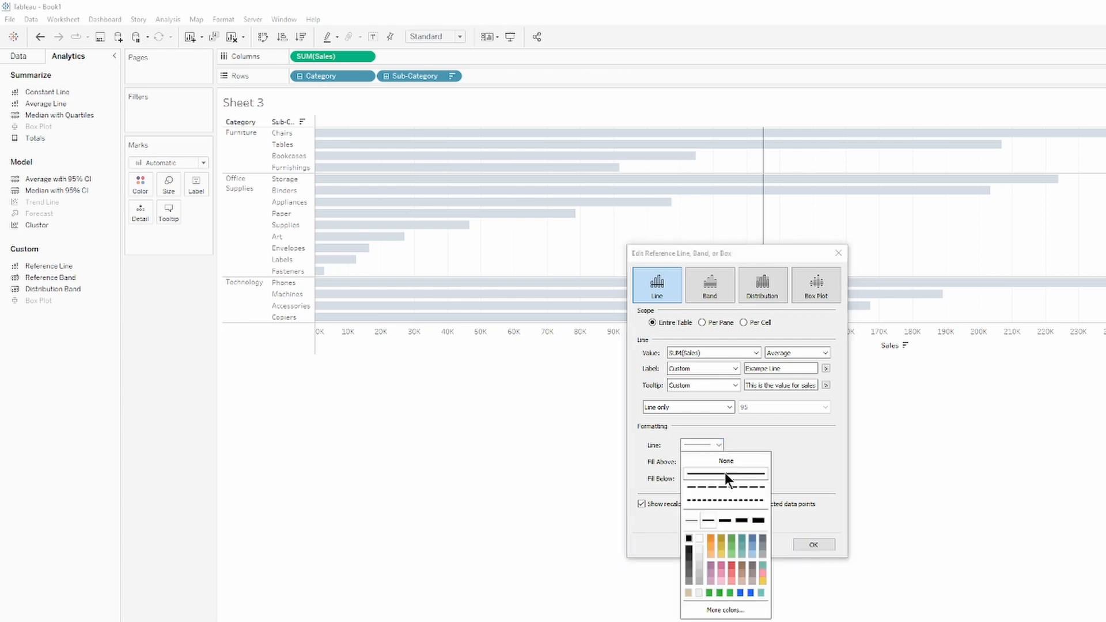
left_click(725, 521)
left_click(711, 540)
left_click(796, 444)
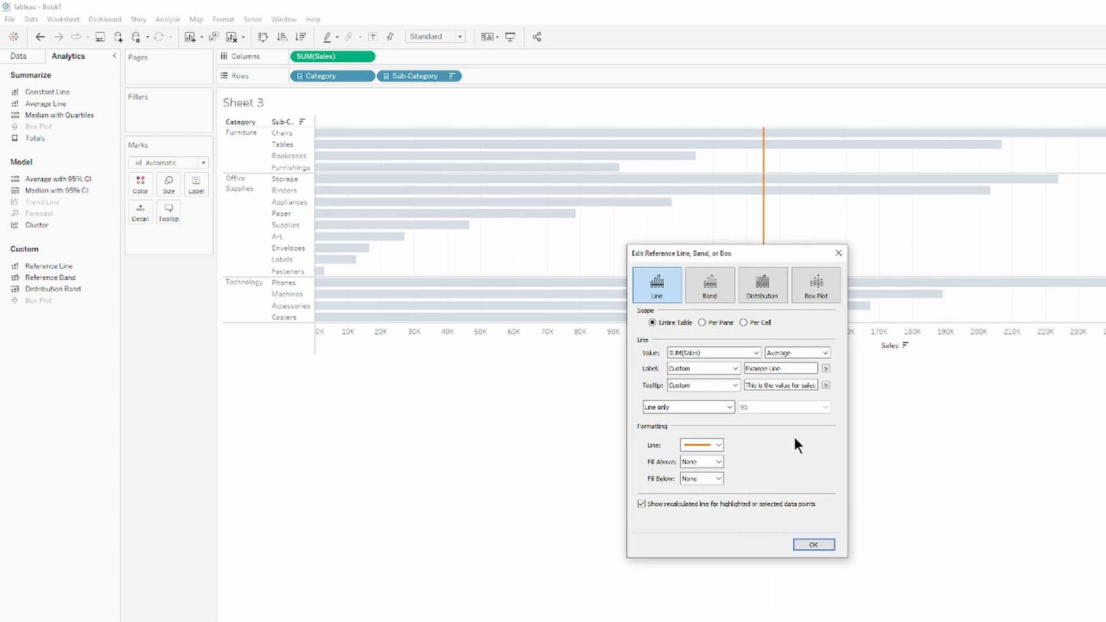
left_click(813, 544)
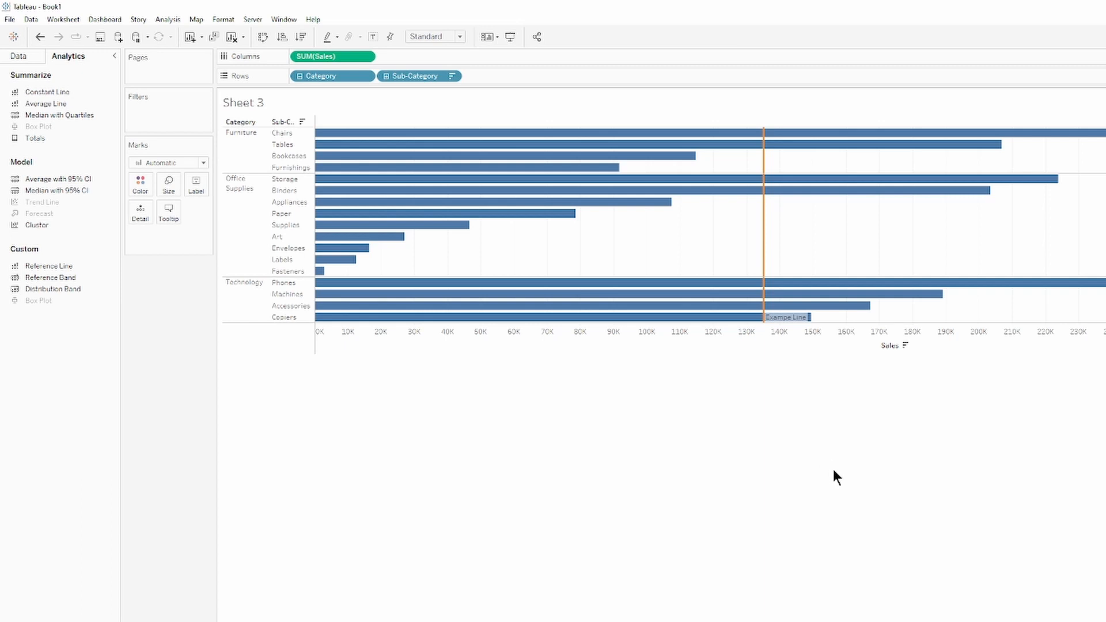
Fill the area above the reference line with light gray and apply the change.
right_click(765, 256)
left_click(796, 272)
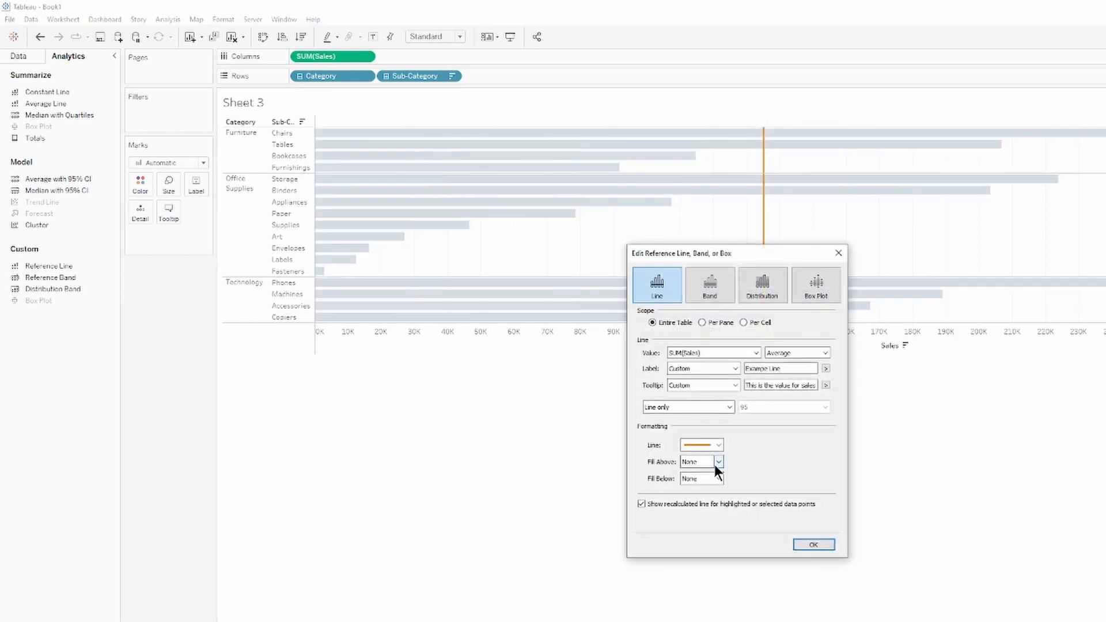
left_click(718, 462)
left_click(648, 462)
left_click(701, 462)
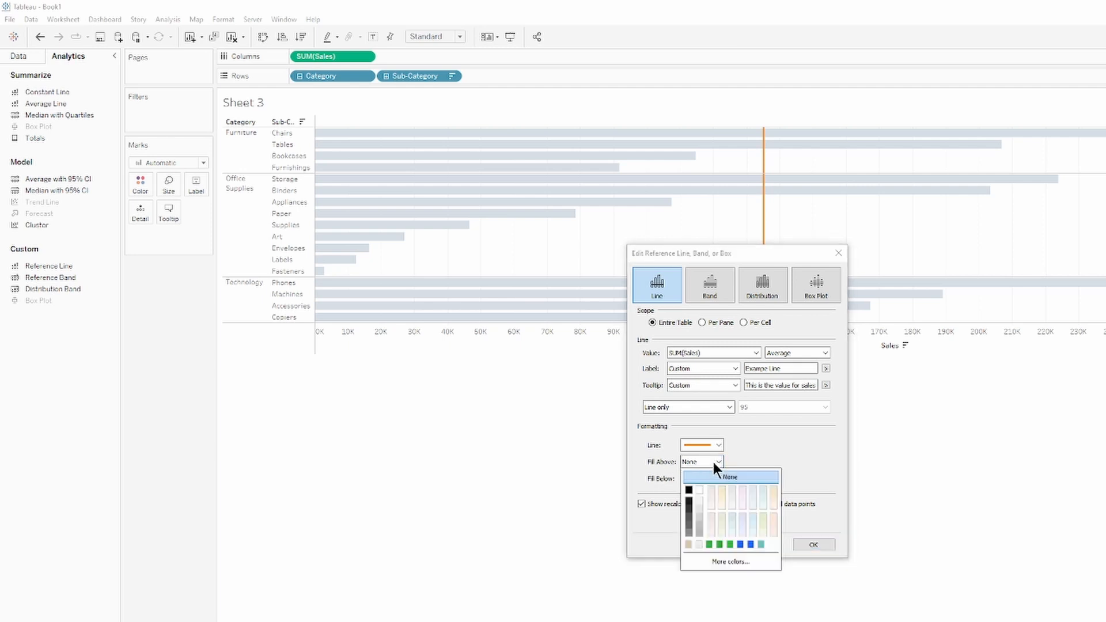
left_click(700, 514)
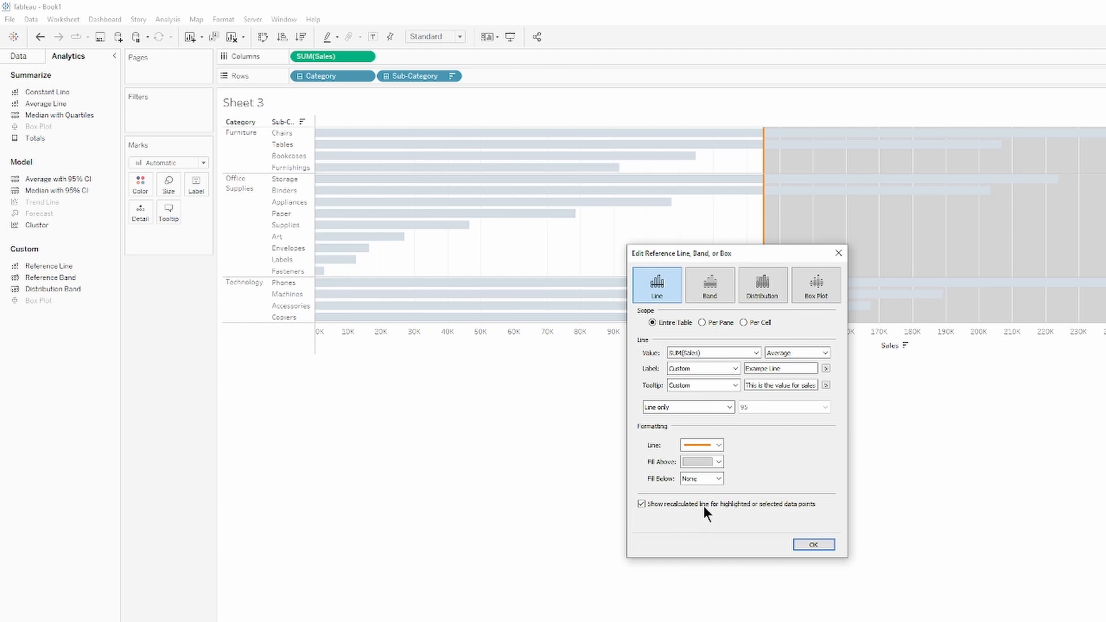
left_click(833, 545)
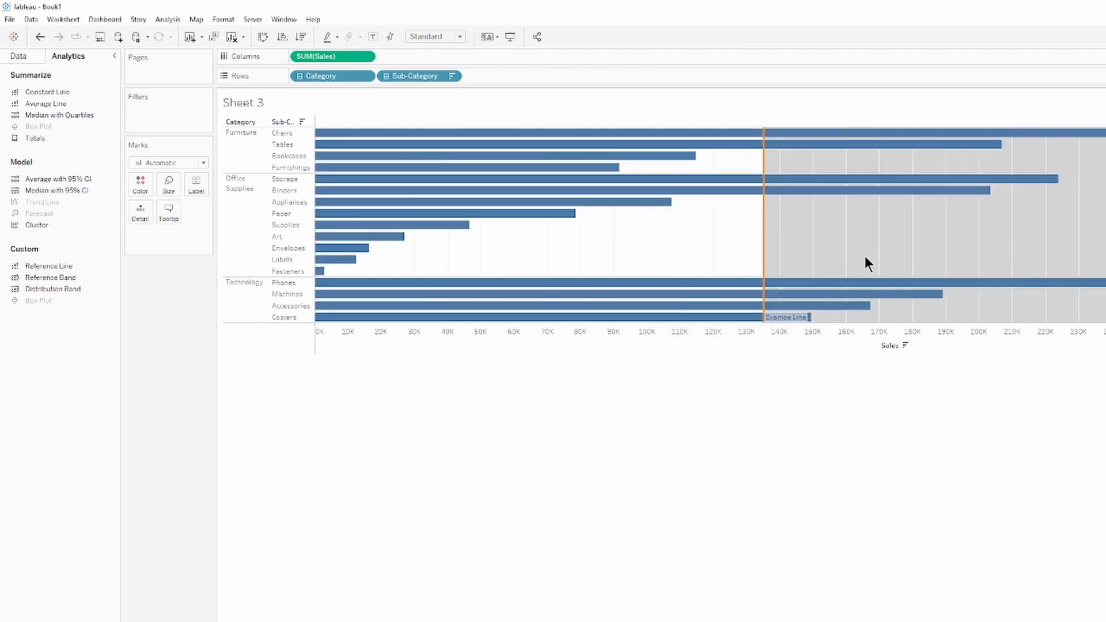
Reopen the reference line's settings to review the label, tooltip and formatting options, and accept them.
right_click(763, 253)
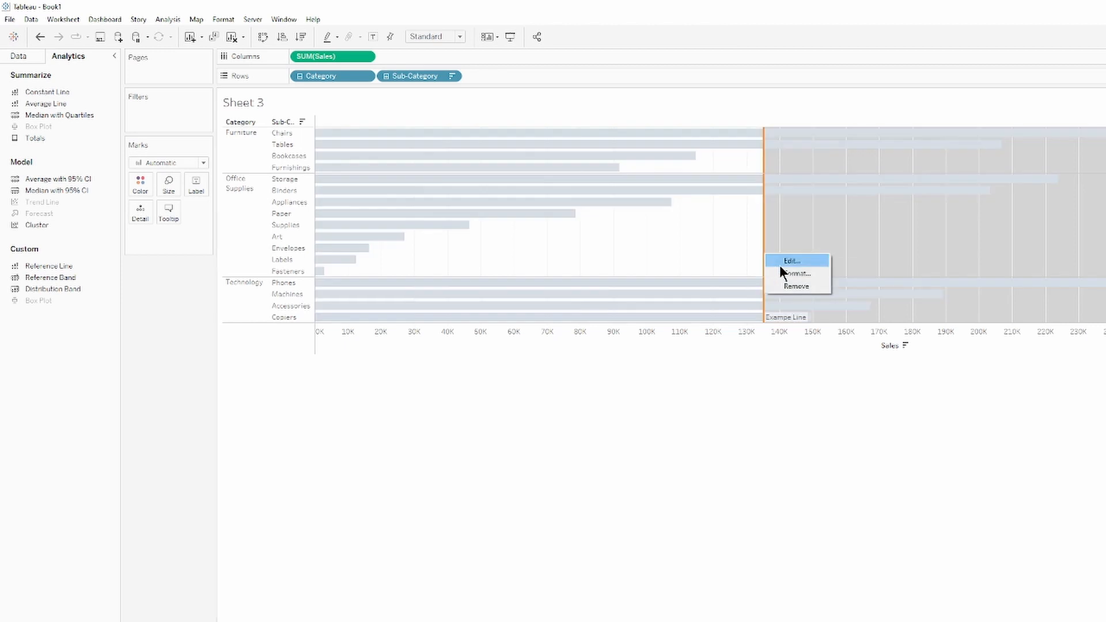
left_click(779, 261)
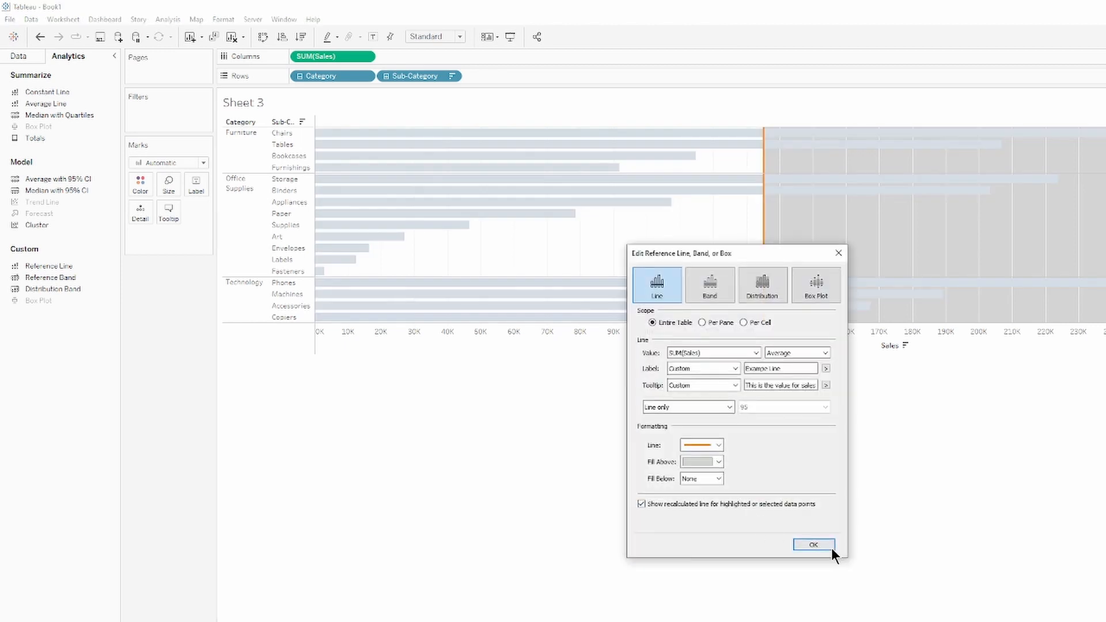
left_click(814, 544)
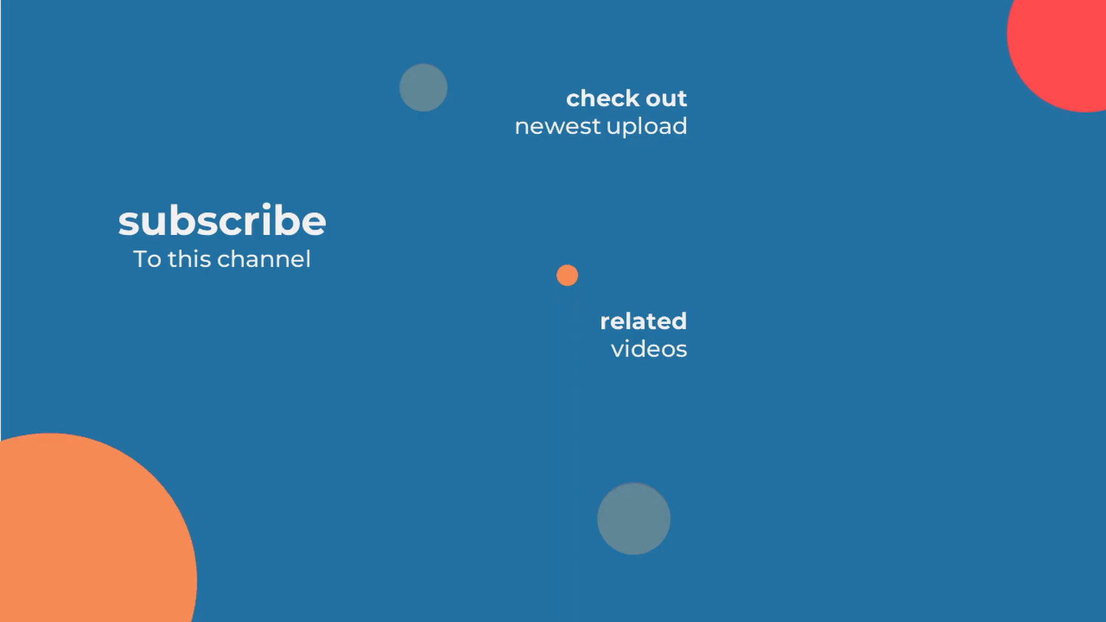